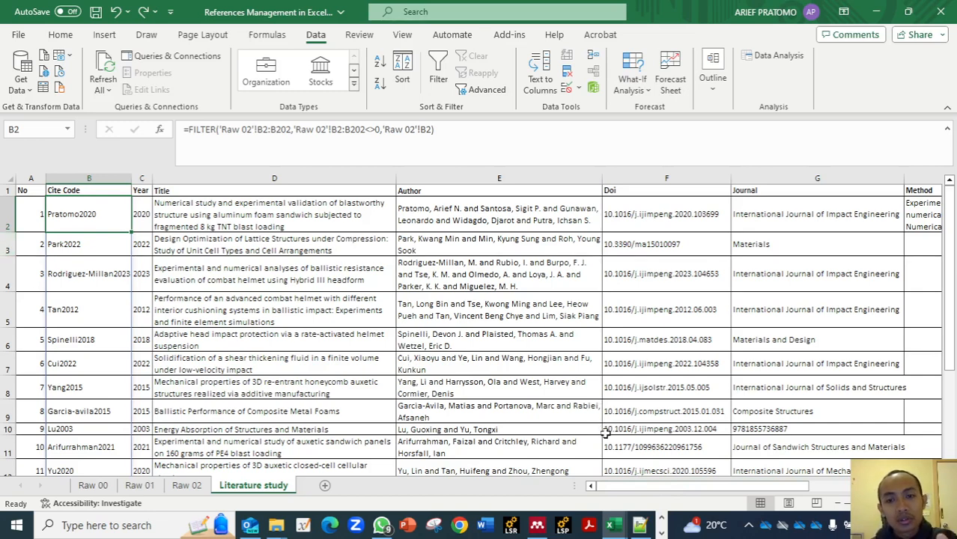
- Examine the column headings of the Literature study sheet, from No and Cite Code through Journal, Method, Materials used, Findings and Objective functions
{"action": "left_click", "coordinate": [27, 190]}
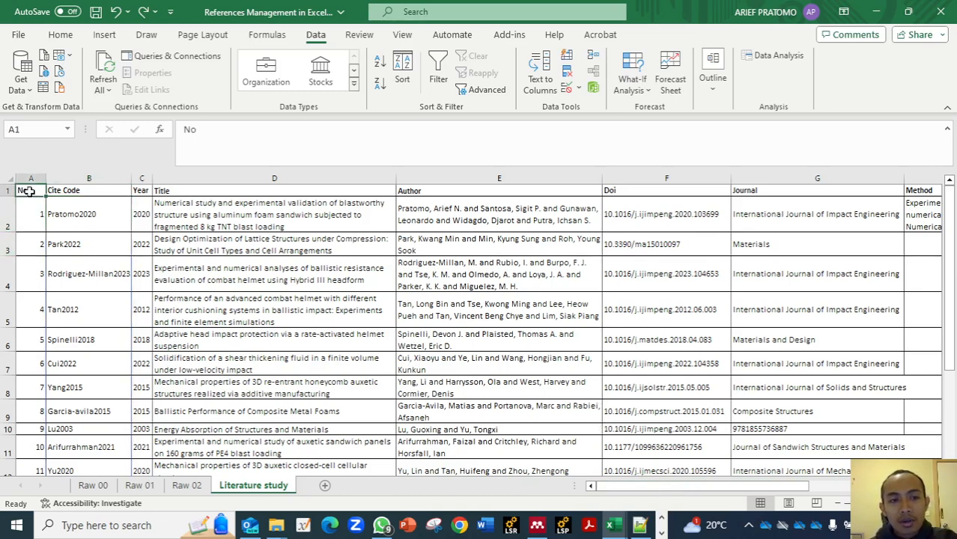
{"action": "left_click", "coordinate": [72, 191]}
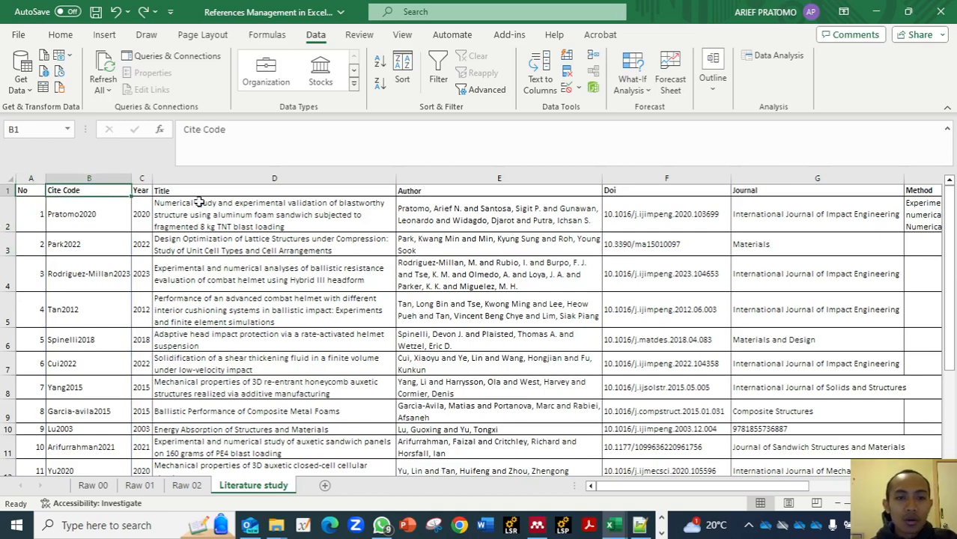
{"action": "left_click", "coordinate": [786, 191]}
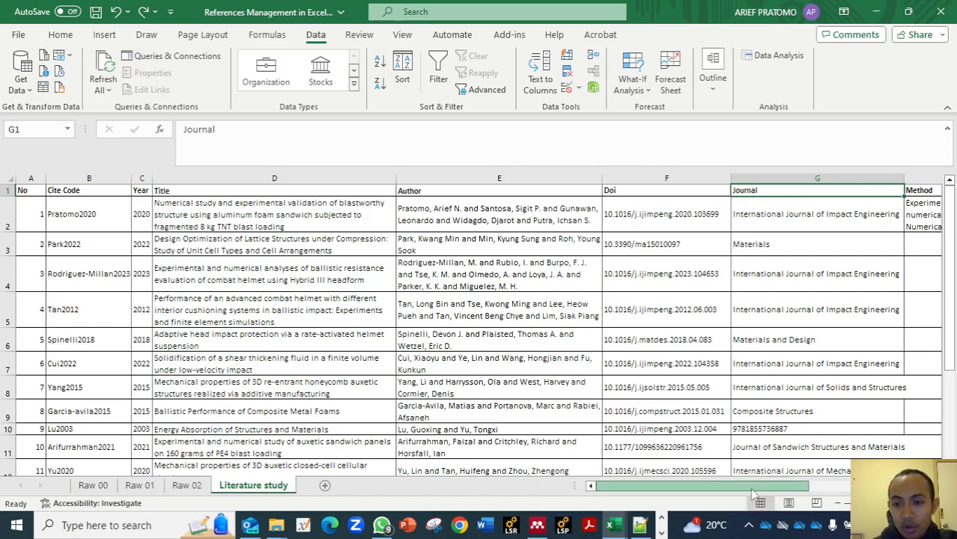
{"action": "left_click_drag", "start_coordinate": [754, 488], "coordinate": [862, 488]}
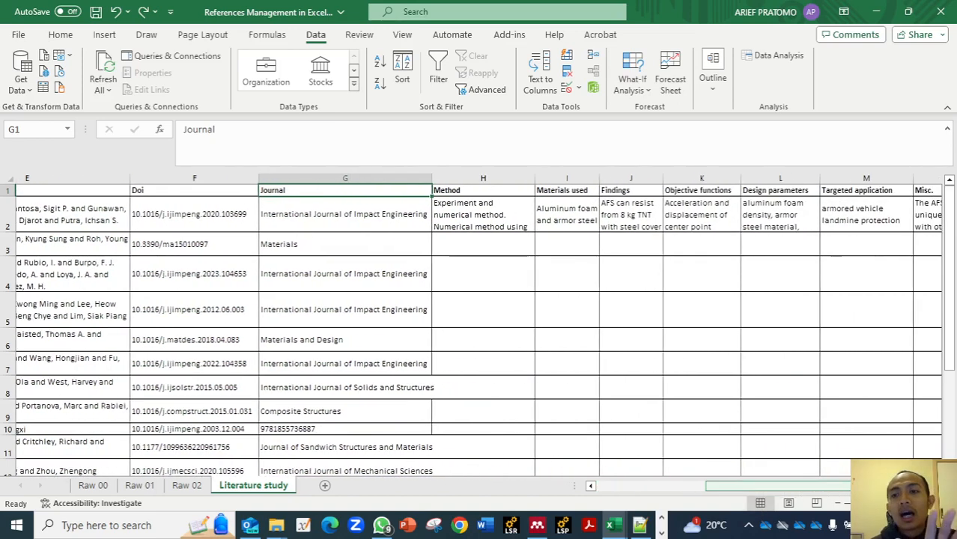
{"action": "left_click", "coordinate": [905, 487]}
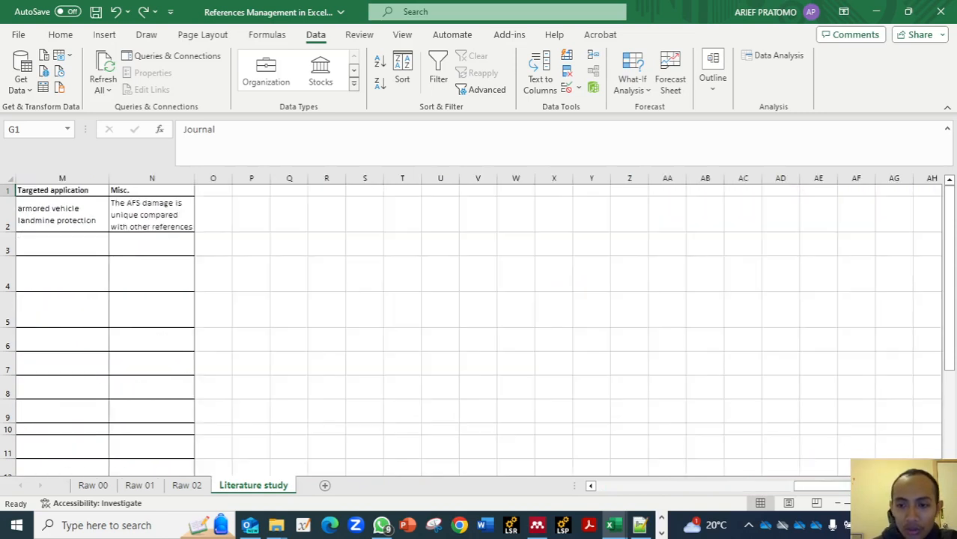
{"action": "left_click_drag", "start_coordinate": [871, 487], "coordinate": [807, 491]}
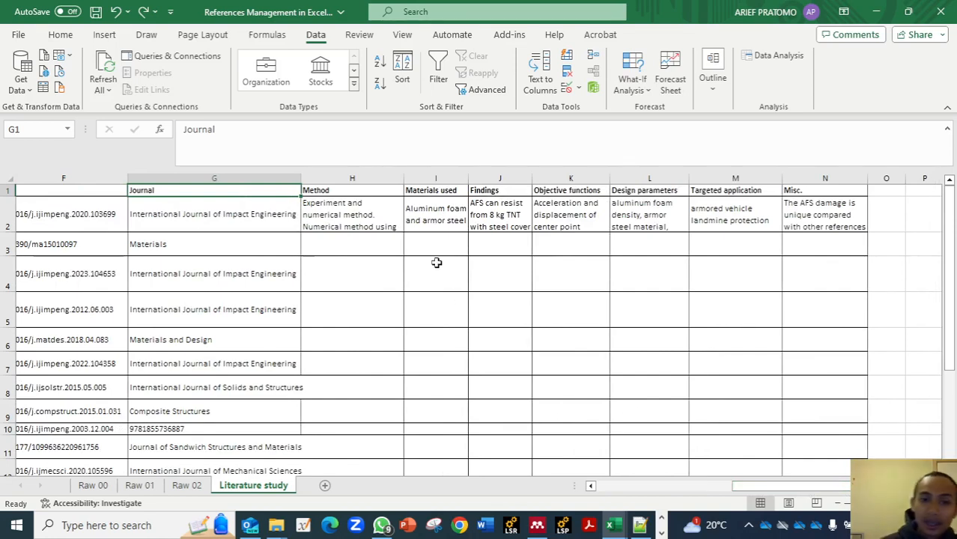
{"action": "left_click", "coordinate": [320, 191]}
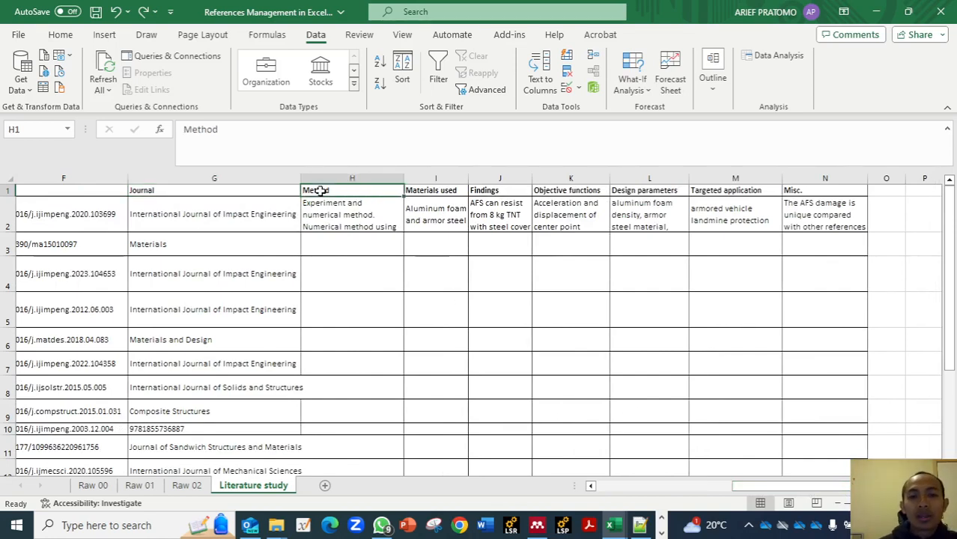
{"action": "left_click", "coordinate": [422, 192]}
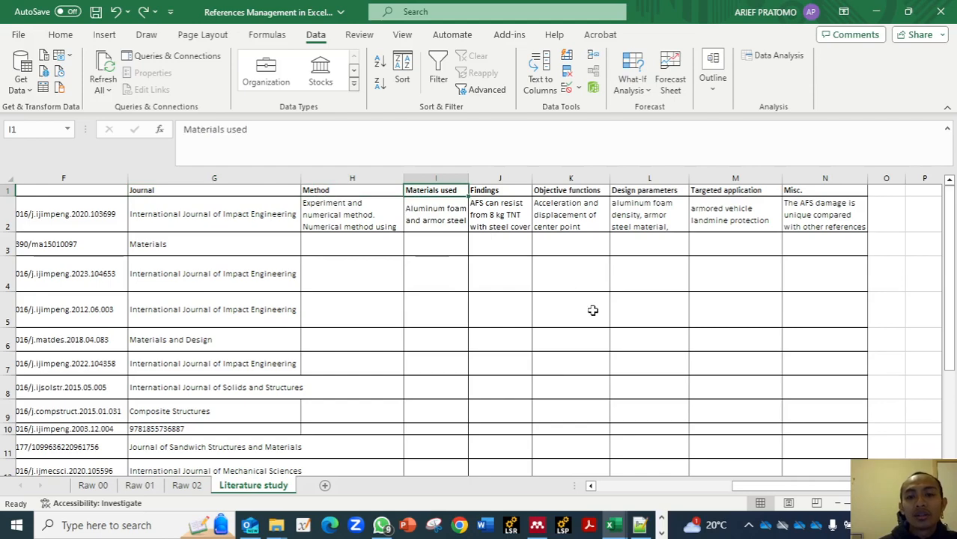
{"action": "left_click", "coordinate": [709, 487]}
{"action": "scroll", "coordinate": [614, 329], "scroll_direction": "right", "scroll_amount": 5}
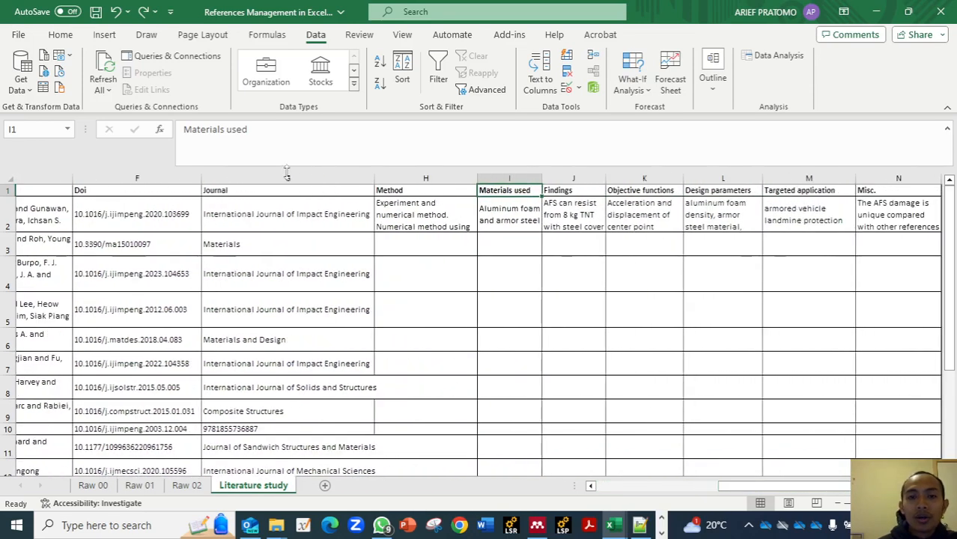
{"action": "left_click", "coordinate": [398, 193]}
{"action": "left_click", "coordinate": [502, 191]}
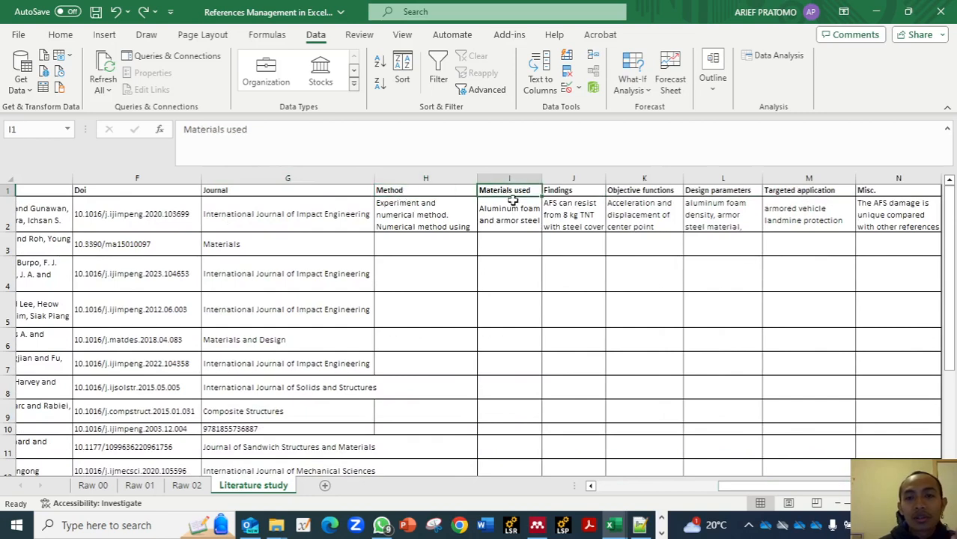
{"action": "left_click", "coordinate": [577, 192]}
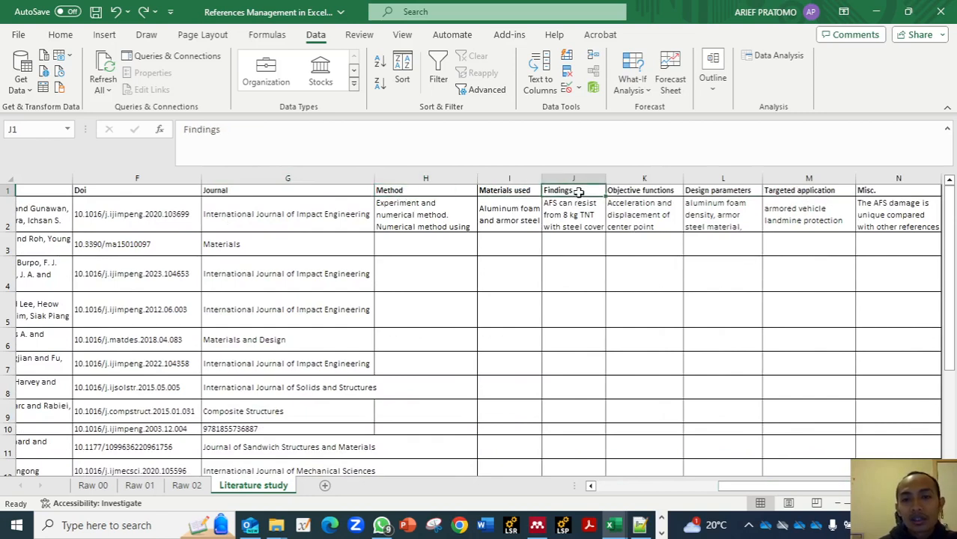
{"action": "left_click", "coordinate": [625, 192]}
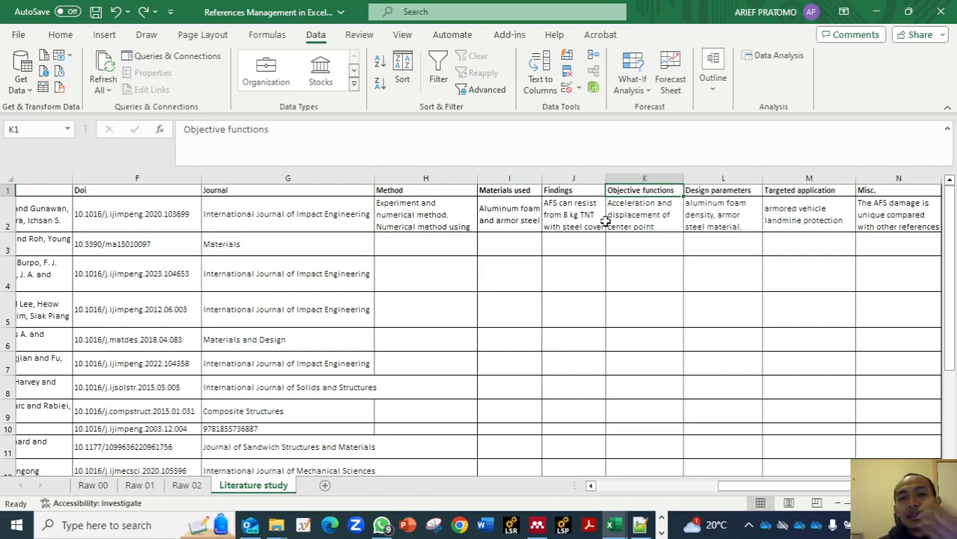
- Inspect the FILTER formula in the first entry of the Method column, cell H2, leaving it as it is
{"action": "left_click", "coordinate": [440, 220]}
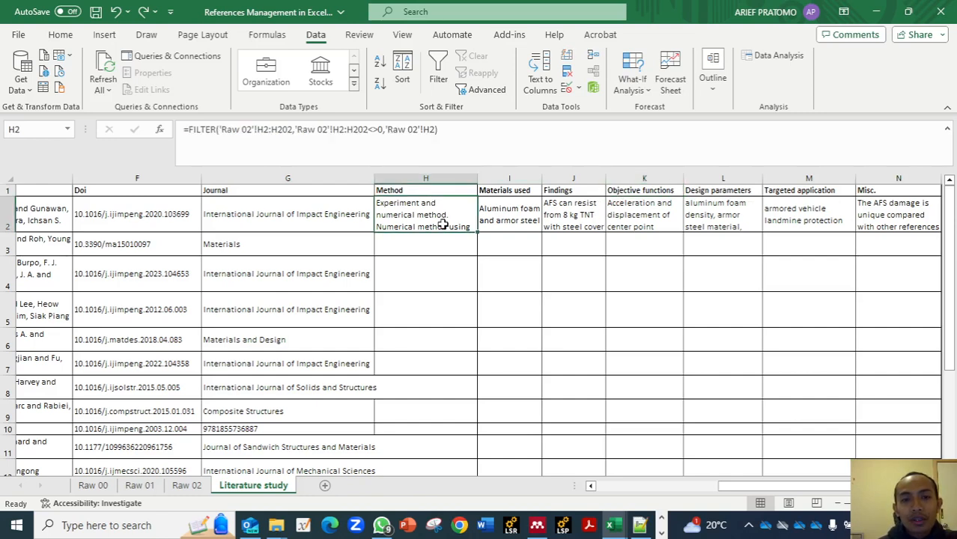
{"action": "left_click", "coordinate": [450, 133]}
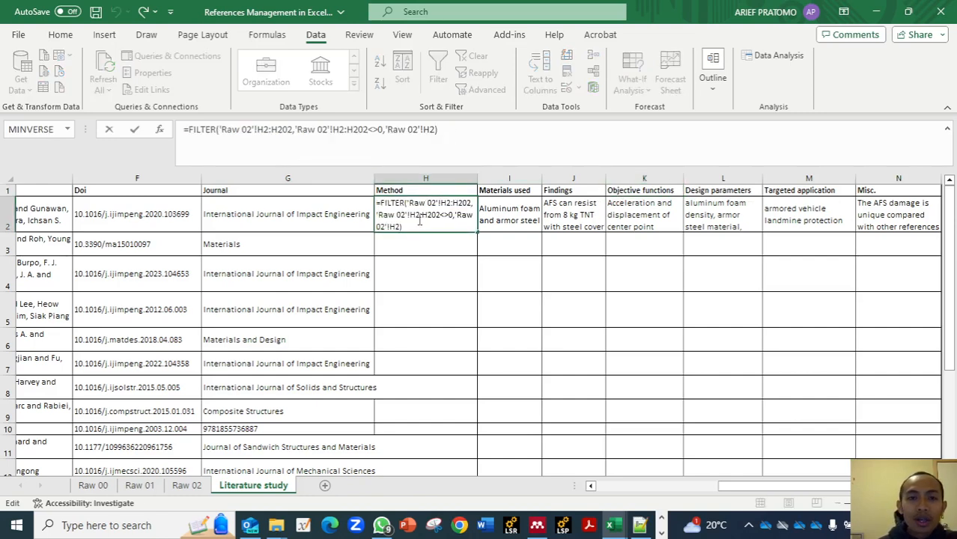
{"action": "key", "text": "Return"}
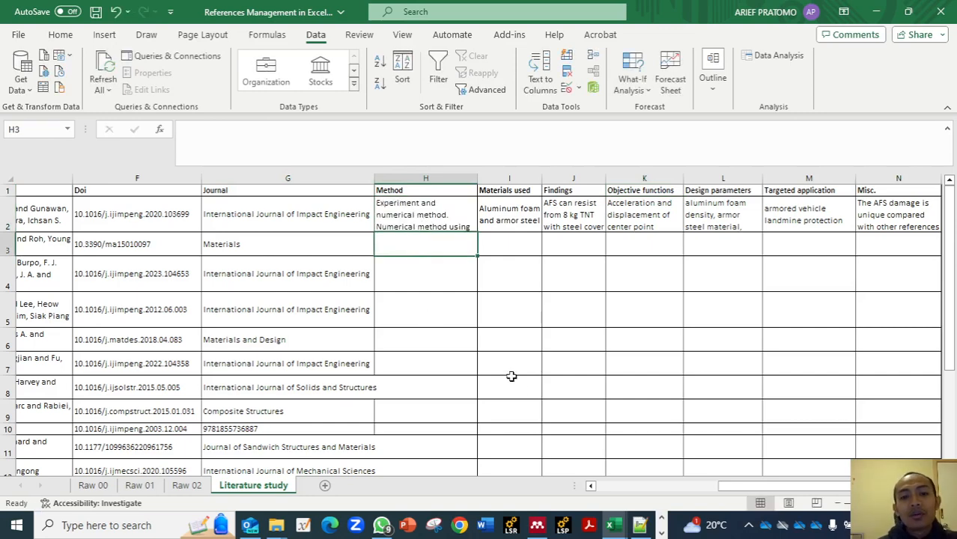
- Examine the first article's BibTeX lines on the Raw 00 sheet, including its annote and Materials used entries
{"action": "left_click", "coordinate": [93, 485]}
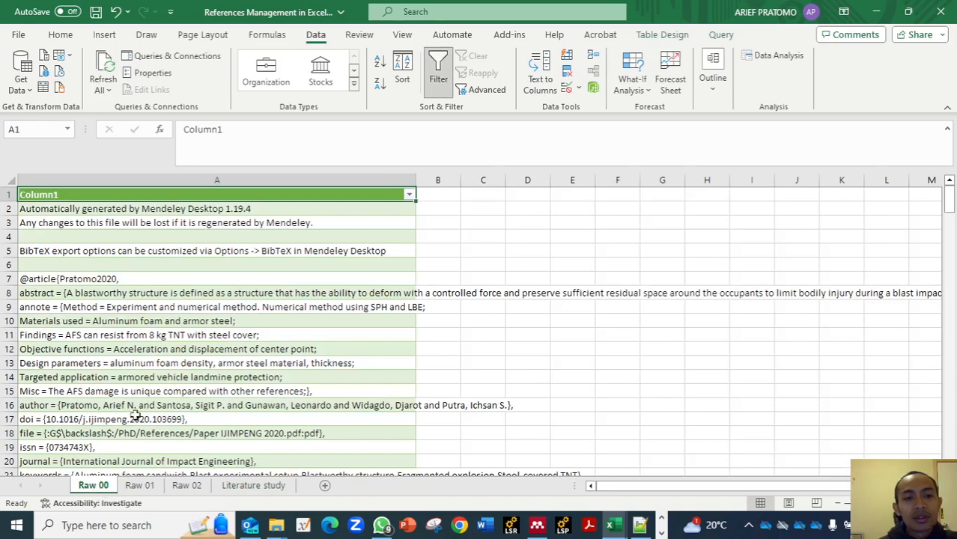
{"action": "left_click", "coordinate": [168, 235]}
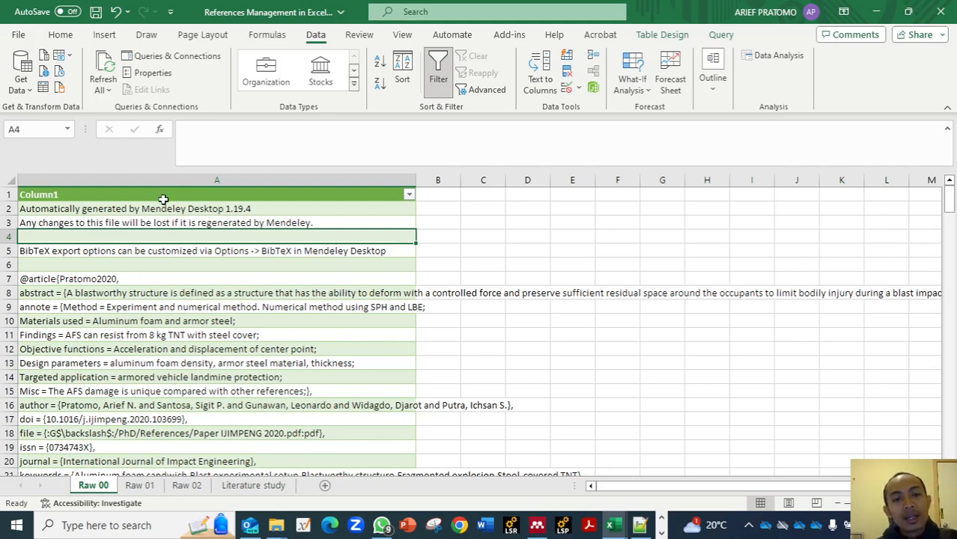
{"action": "left_click", "coordinate": [163, 196]}
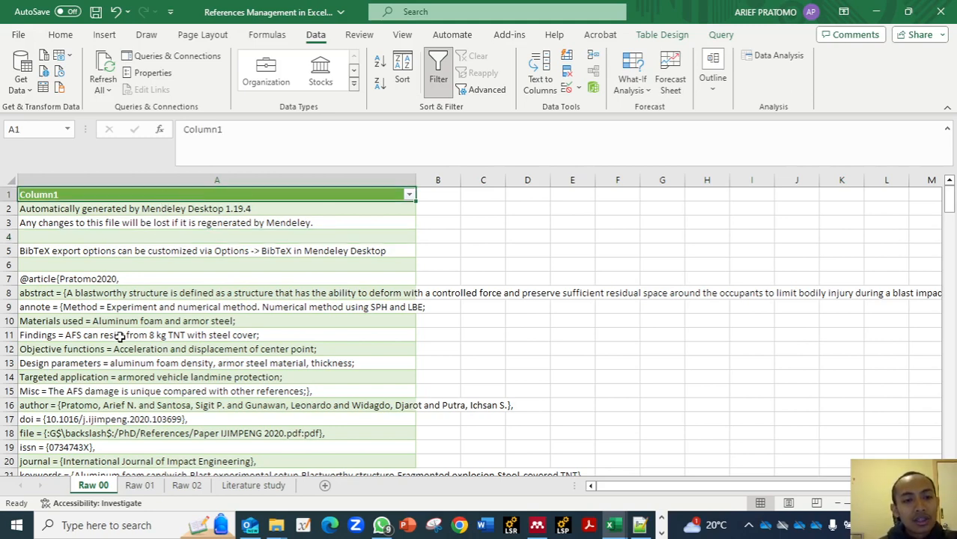
{"action": "scroll", "coordinate": [121, 337], "scroll_direction": "down", "scroll_amount": 1}
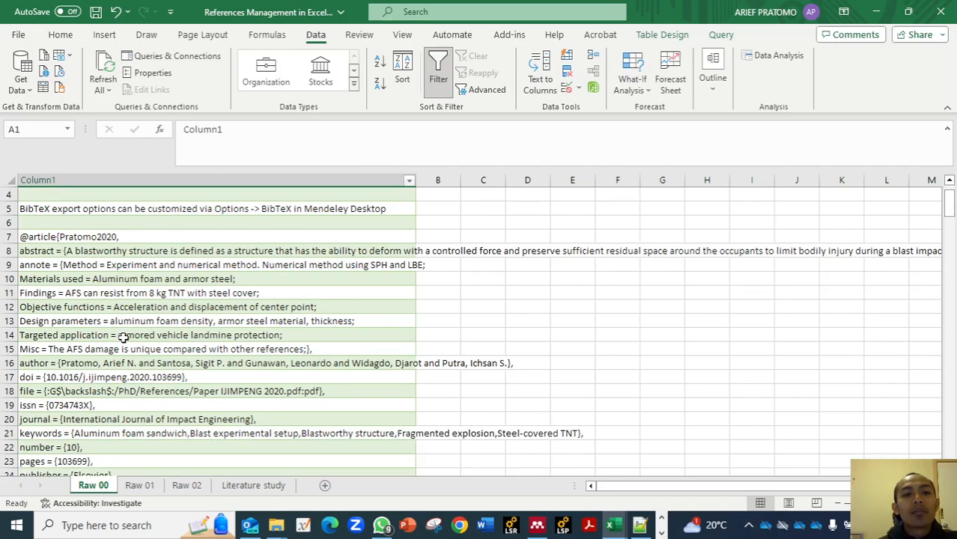
{"action": "scroll", "coordinate": [124, 337], "scroll_direction": "up", "scroll_amount": 1}
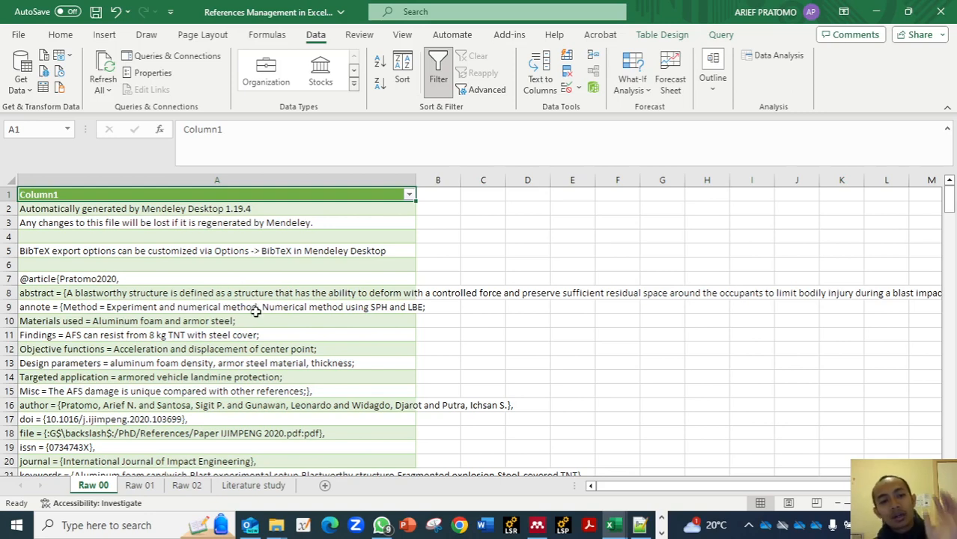
{"action": "scroll", "coordinate": [54, 322], "scroll_direction": "down", "scroll_amount": 1}
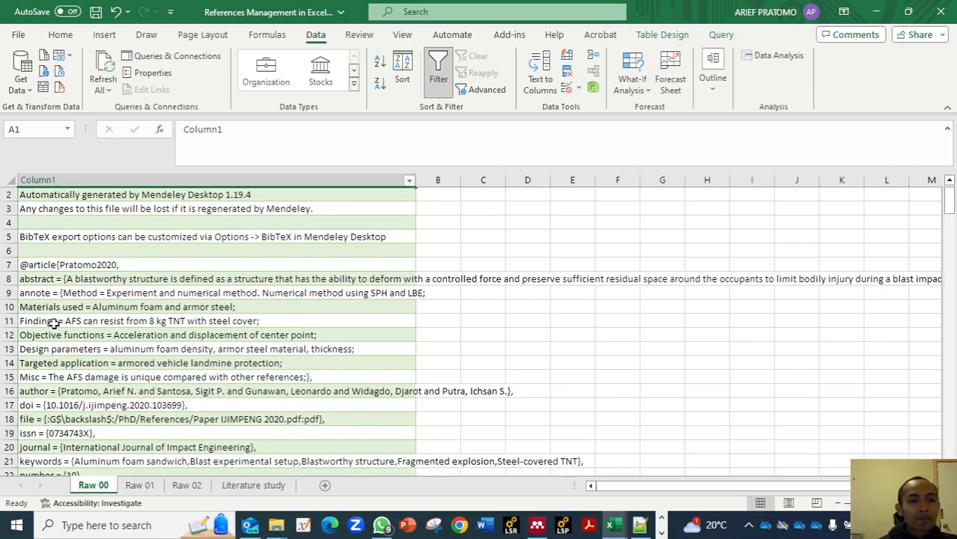
{"action": "scroll", "coordinate": [54, 322], "scroll_direction": "down", "scroll_amount": 1}
{"action": "left_click", "coordinate": [52, 279]}
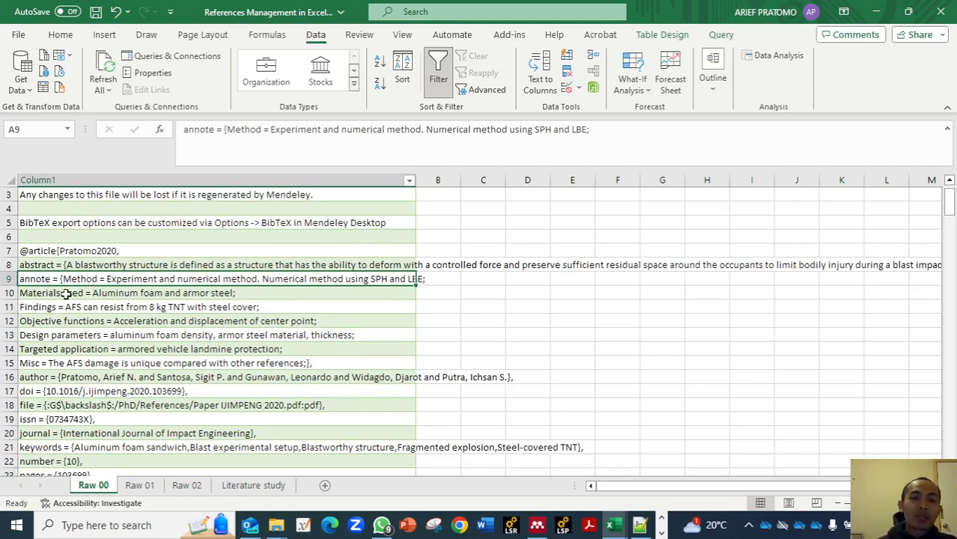
{"action": "left_click", "coordinate": [66, 293]}
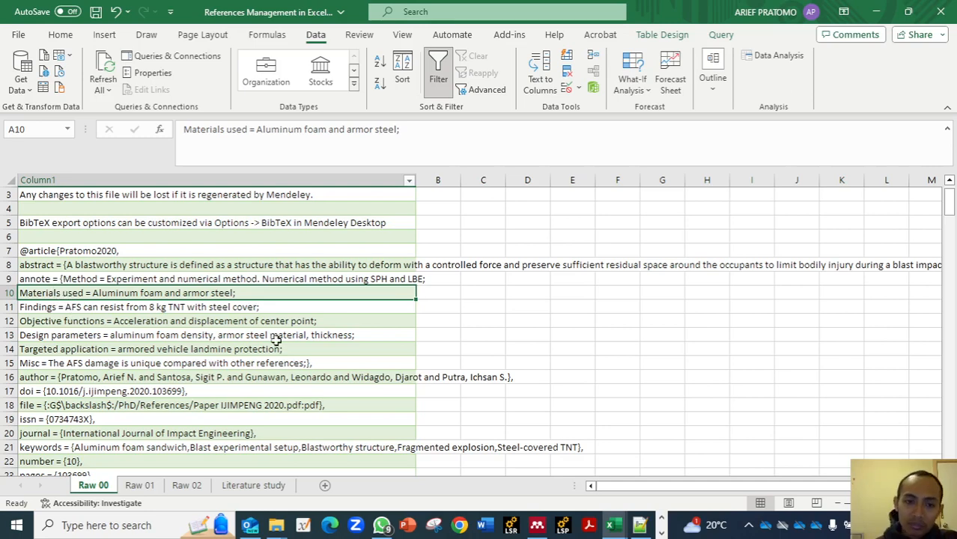
- Refresh all of the workbook's data connections from the Raw 00 sheet
{"action": "left_click", "coordinate": [253, 485]}
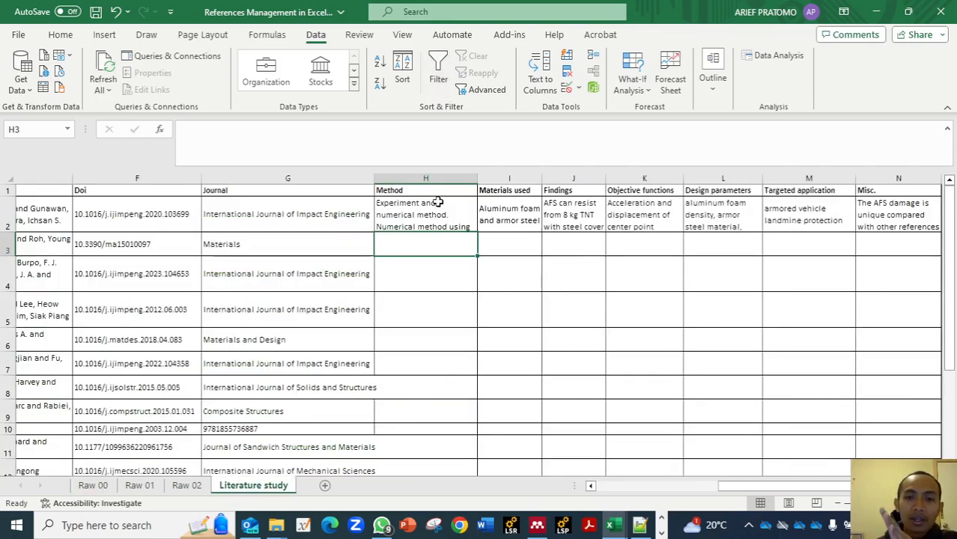
{"action": "left_click", "coordinate": [93, 485]}
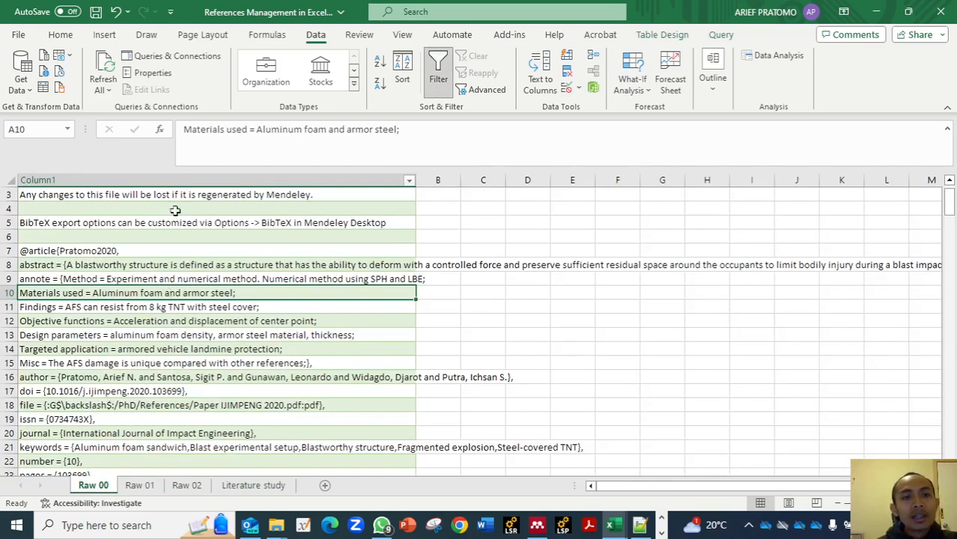
{"action": "scroll", "coordinate": [132, 255], "scroll_direction": "up", "scroll_amount": 1}
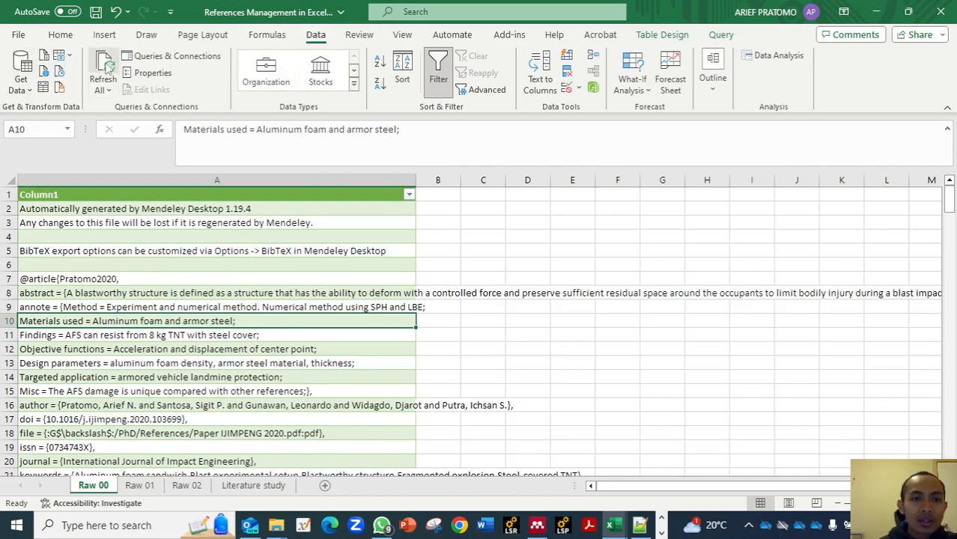
{"action": "left_click", "coordinate": [102, 82]}
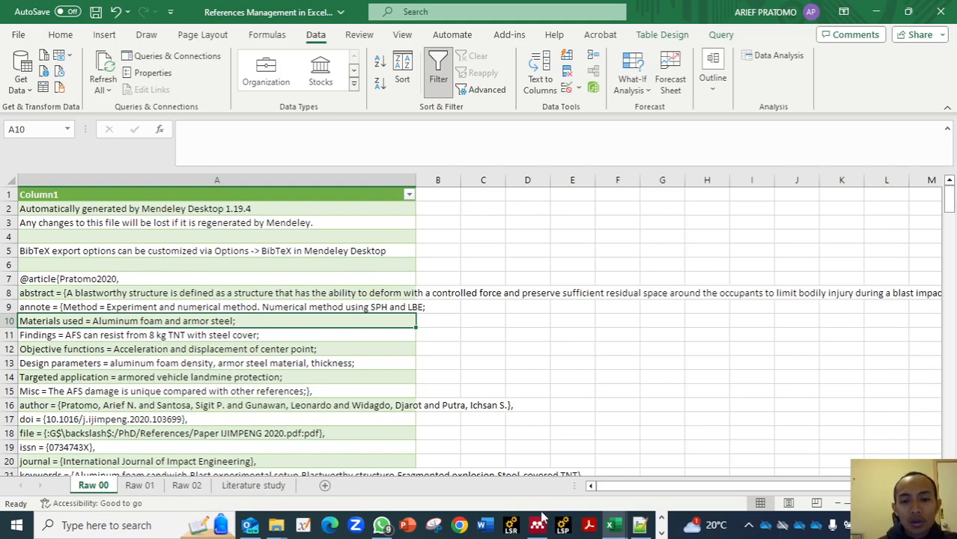
- Switch to Mendeley Desktop and select the 2020 paper on validation of a blastworthy aluminum foam sandwich structure in the Auxetic folder
{"action": "mouse_move", "coordinate": [541, 529]}
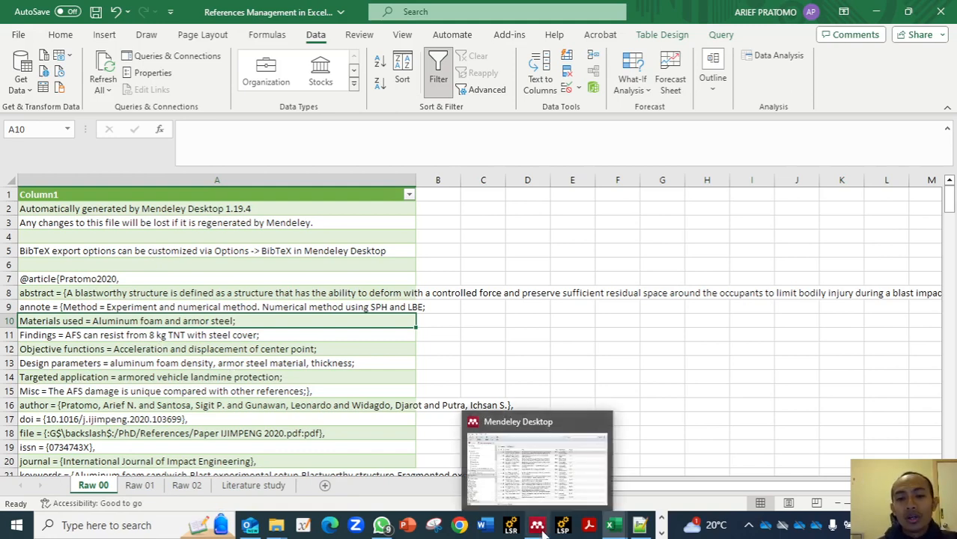
{"action": "left_click", "coordinate": [542, 528]}
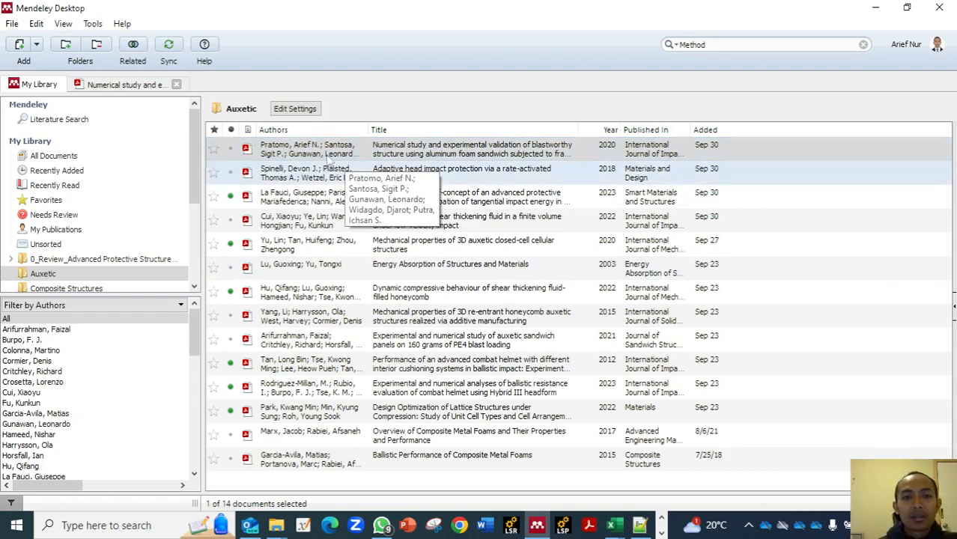
{"action": "left_click", "coordinate": [69, 276]}
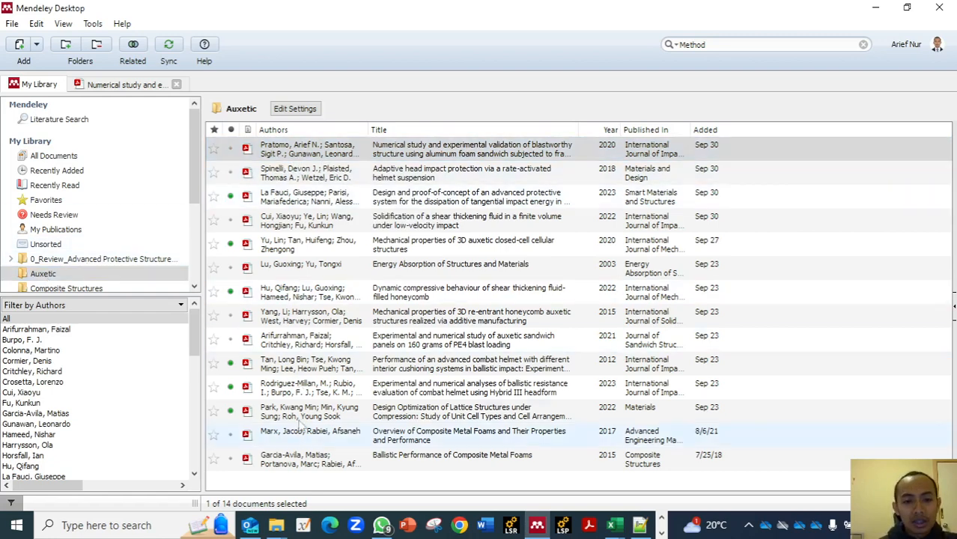
{"action": "left_click", "coordinate": [355, 156]}
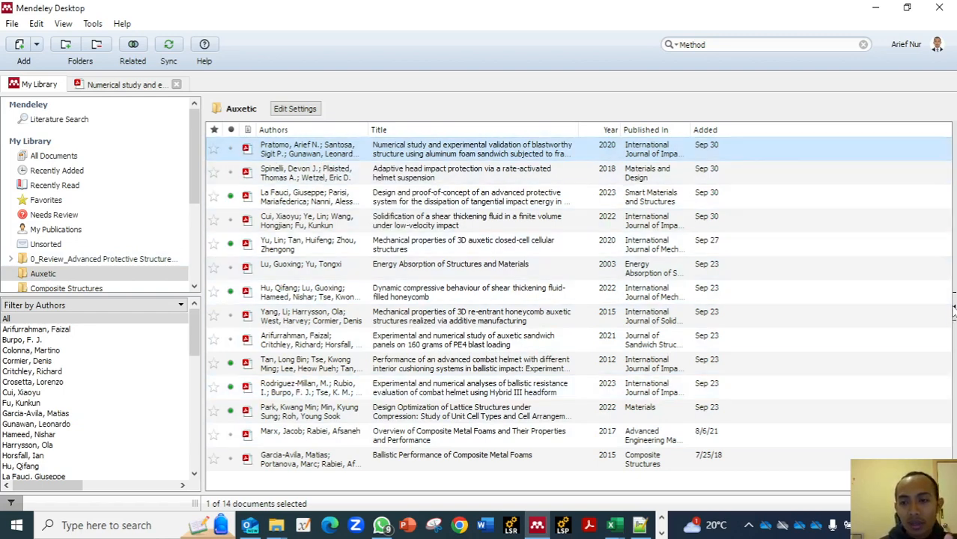
- Expand the selected paper's information pane and examine its general notes, bibliographic details and abstract
{"action": "left_click", "coordinate": [953, 310]}
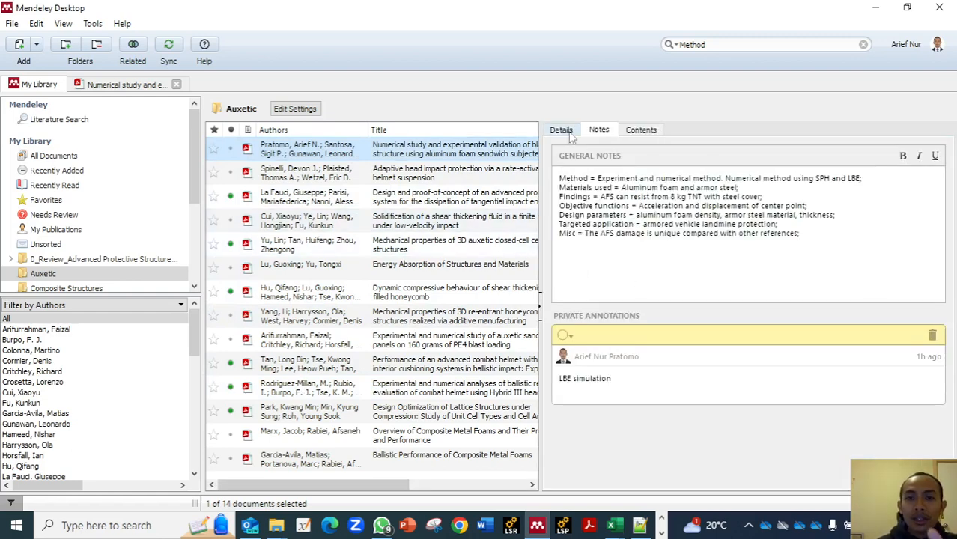
{"action": "left_click", "coordinate": [562, 130]}
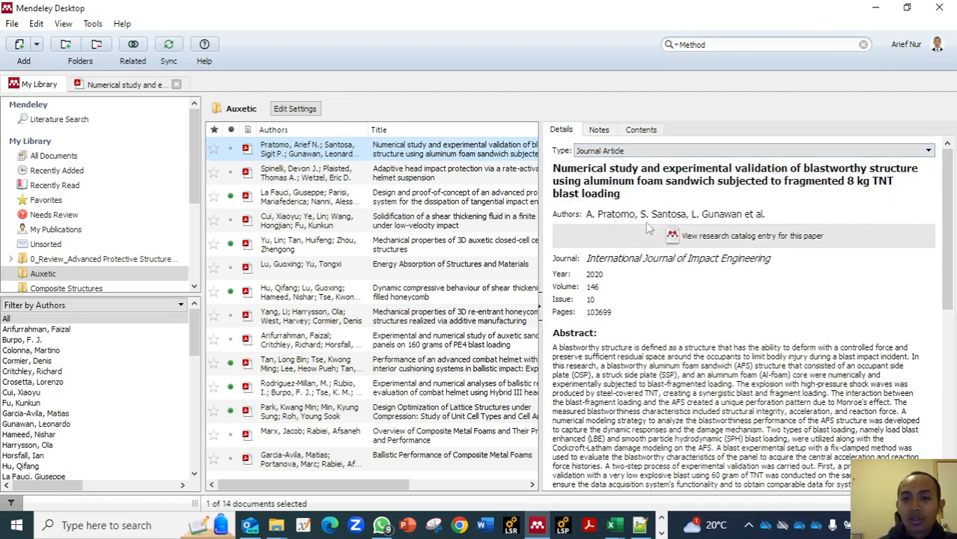
{"action": "left_click", "coordinate": [657, 191]}
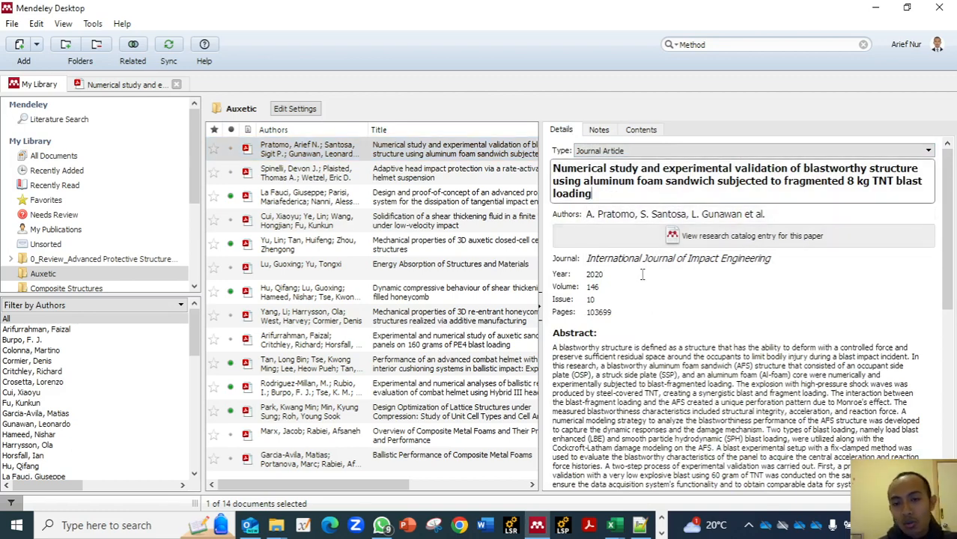
{"action": "scroll", "coordinate": [661, 343], "scroll_direction": "down", "scroll_amount": 3}
{"action": "left_click", "coordinate": [668, 313]}
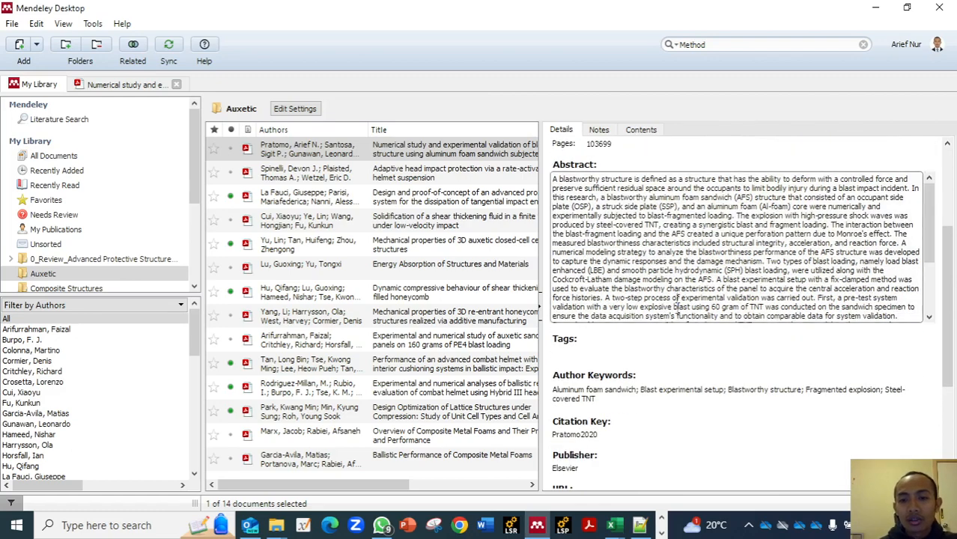
- Review the paper's remaining details, including its keywords, citation key, DOI and attached file, and show its notes
{"action": "scroll", "coordinate": [676, 307], "scroll_direction": "down", "scroll_amount": 3}
{"action": "scroll", "coordinate": [636, 359], "scroll_direction": "down", "scroll_amount": 5}
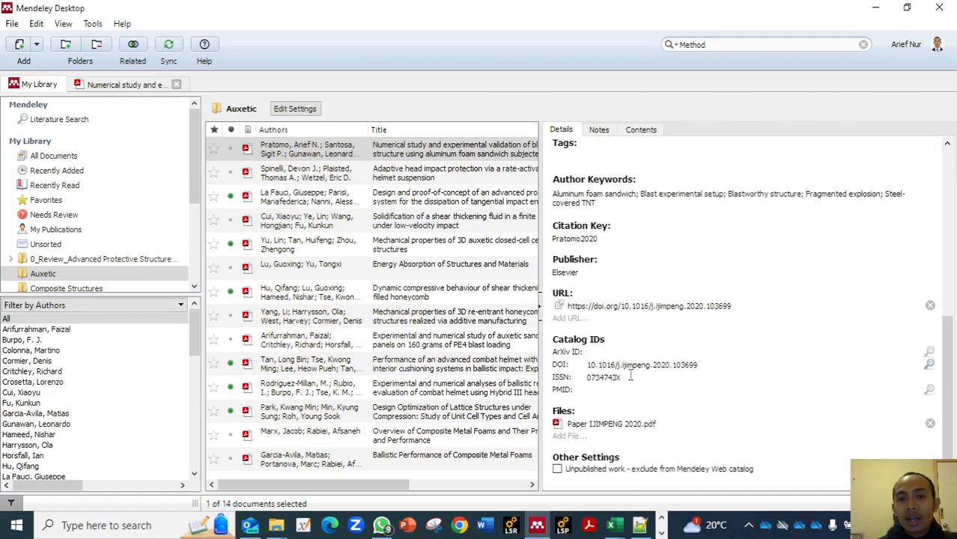
{"action": "scroll", "coordinate": [630, 376], "scroll_direction": "up", "scroll_amount": 8}
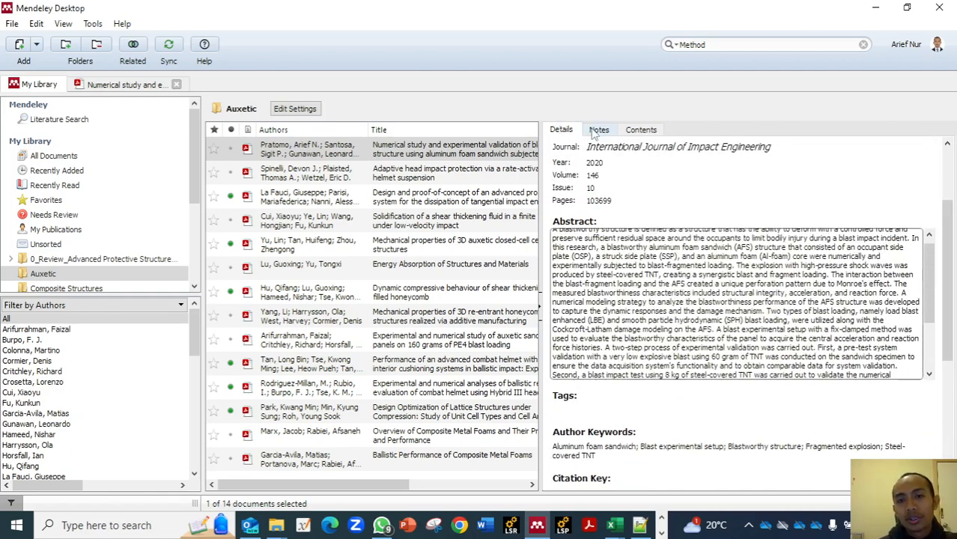
{"action": "left_click", "coordinate": [597, 131]}
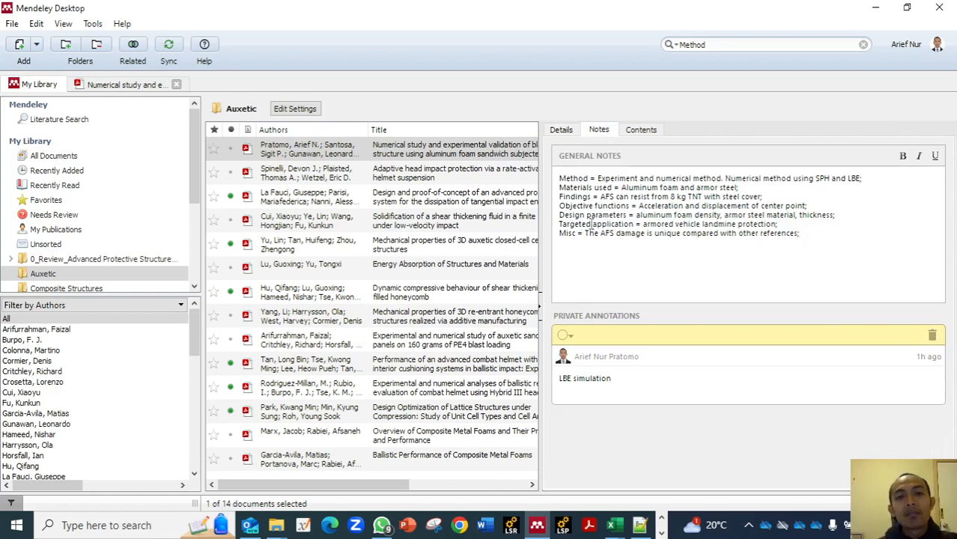
- Open the selected paper's PDF and skim the pages on numerical modelling and the blast experimental setup
{"action": "double_click", "coordinate": [464, 154]}
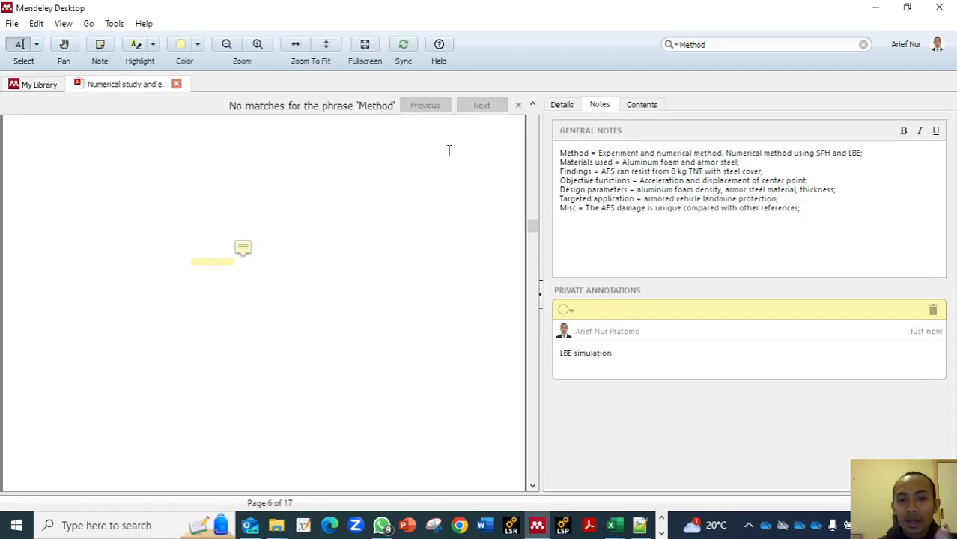
{"action": "scroll", "coordinate": [327, 215], "scroll_direction": "up", "scroll_amount": 20}
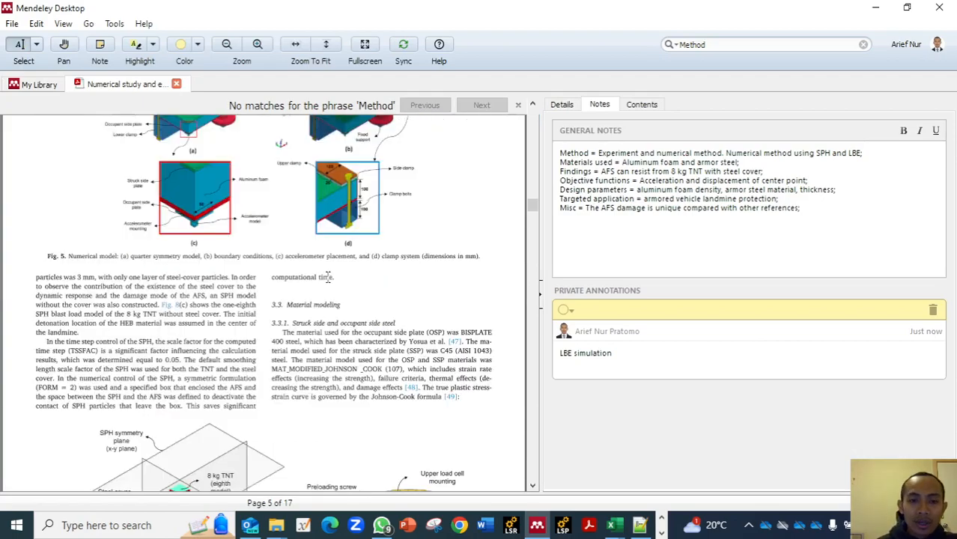
{"action": "scroll", "coordinate": [327, 278], "scroll_direction": "up", "scroll_amount": 5}
{"action": "scroll", "coordinate": [327, 278], "scroll_direction": "down", "scroll_amount": 1}
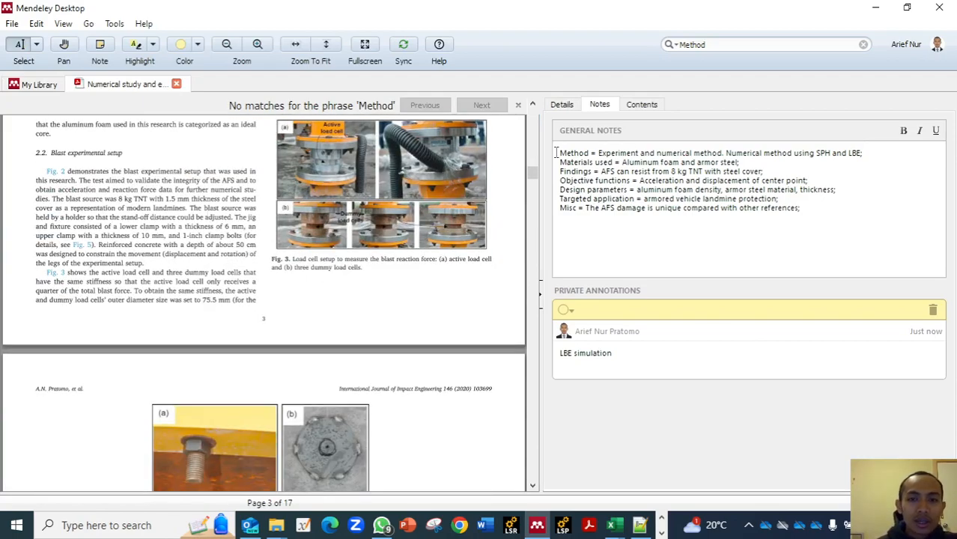
- Examine the paper's structured general notes, from the Method and Materials used lines through to Misc
{"action": "left_click_drag", "start_coordinate": [559, 153], "coordinate": [613, 164]}
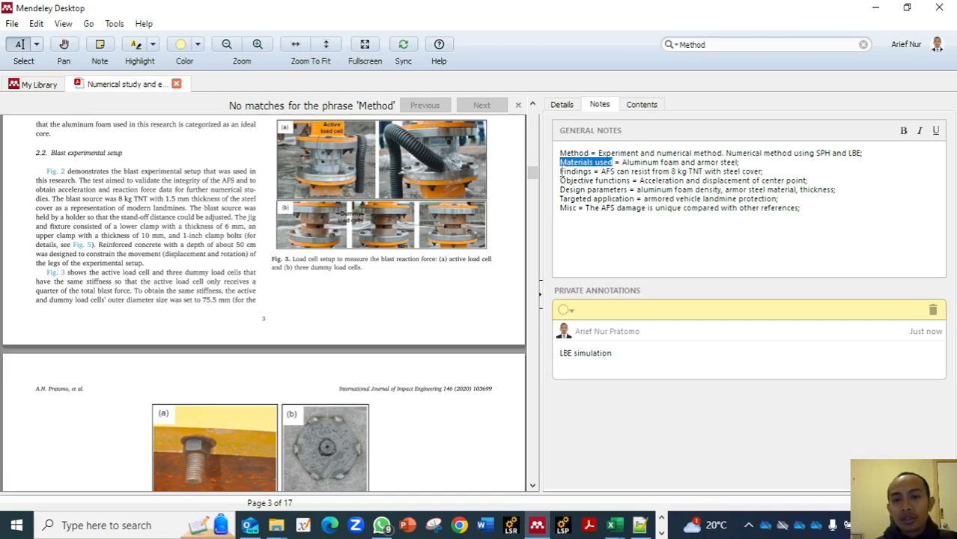
{"action": "left_click", "coordinate": [561, 171]}
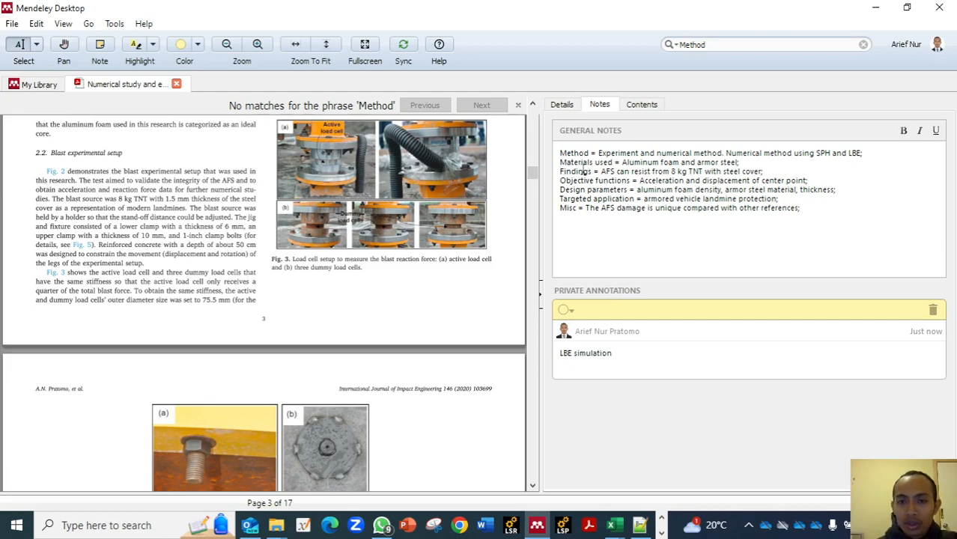
{"action": "left_click_drag", "start_coordinate": [561, 154], "coordinate": [826, 215]}
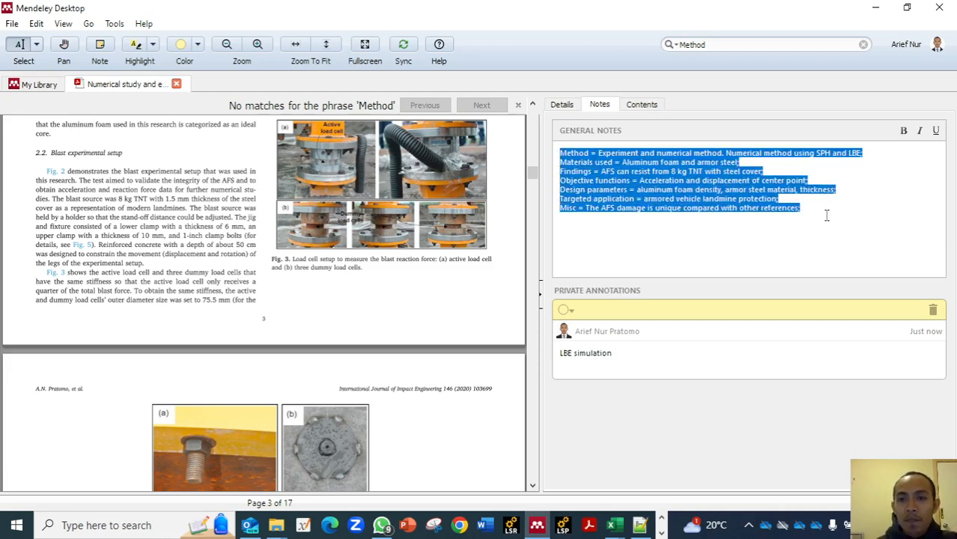
{"action": "left_click", "coordinate": [562, 148]}
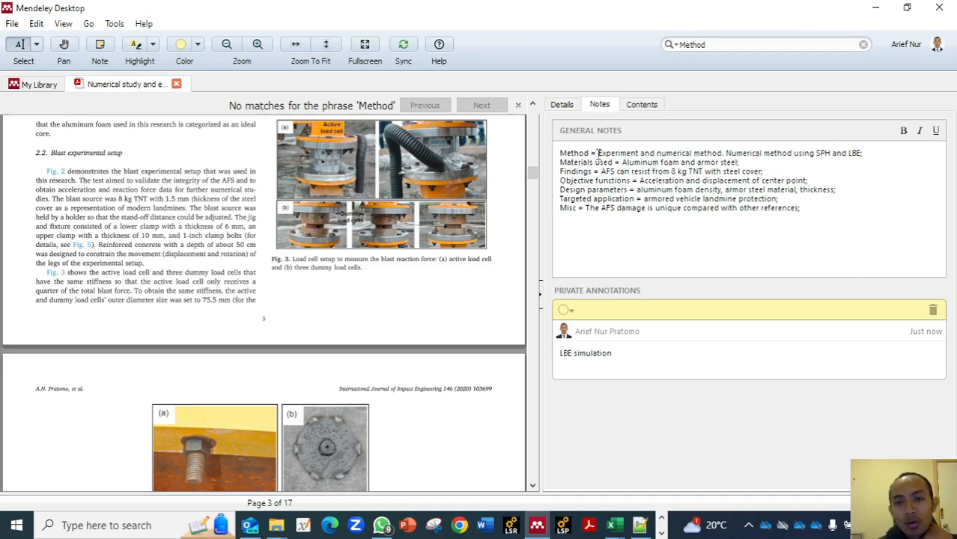
{"action": "left_click_drag", "start_coordinate": [561, 155], "coordinate": [830, 216]}
{"action": "left_click", "coordinate": [810, 217]}
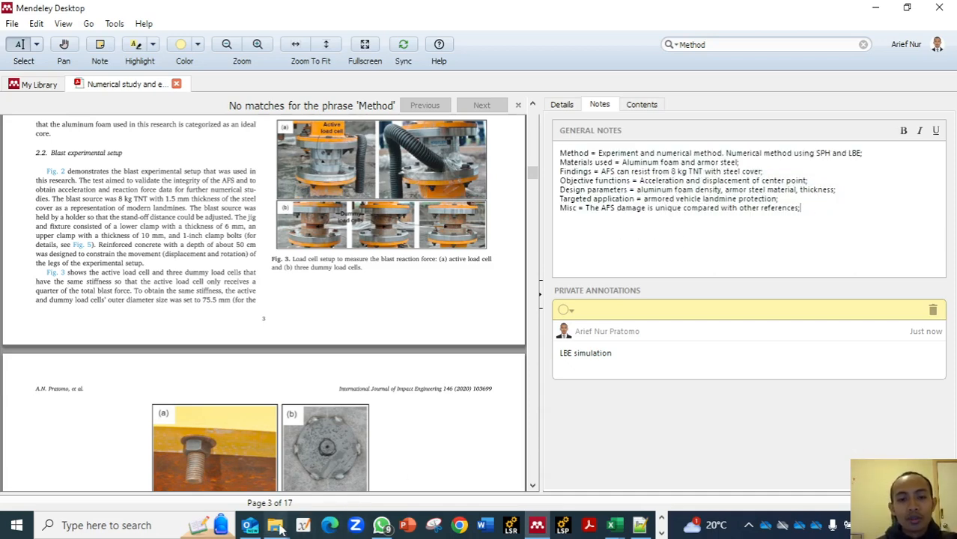
- Review Mendeley's BibTeX export and syncing options, including the per-group setting and file path, and close them without changes
{"action": "left_click", "coordinate": [114, 24]}
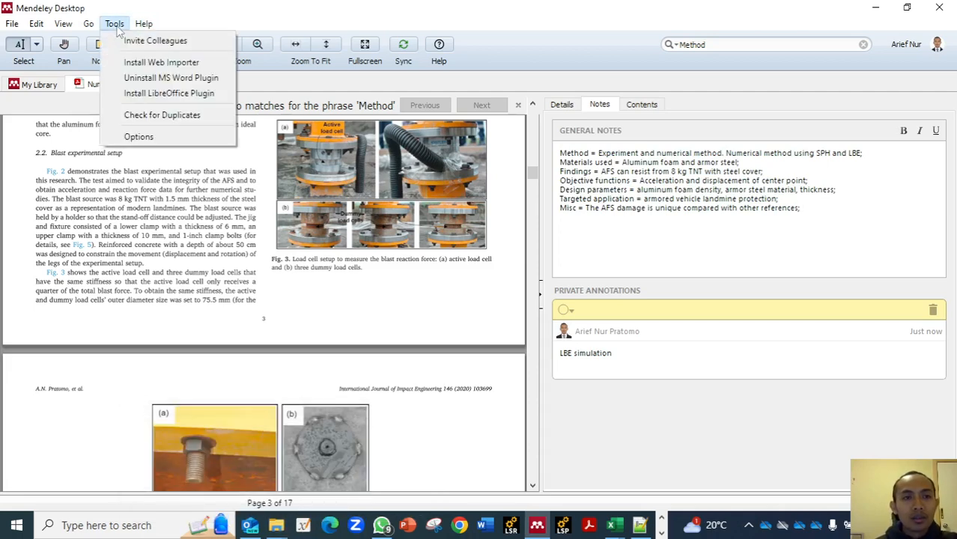
{"action": "left_click", "coordinate": [135, 136]}
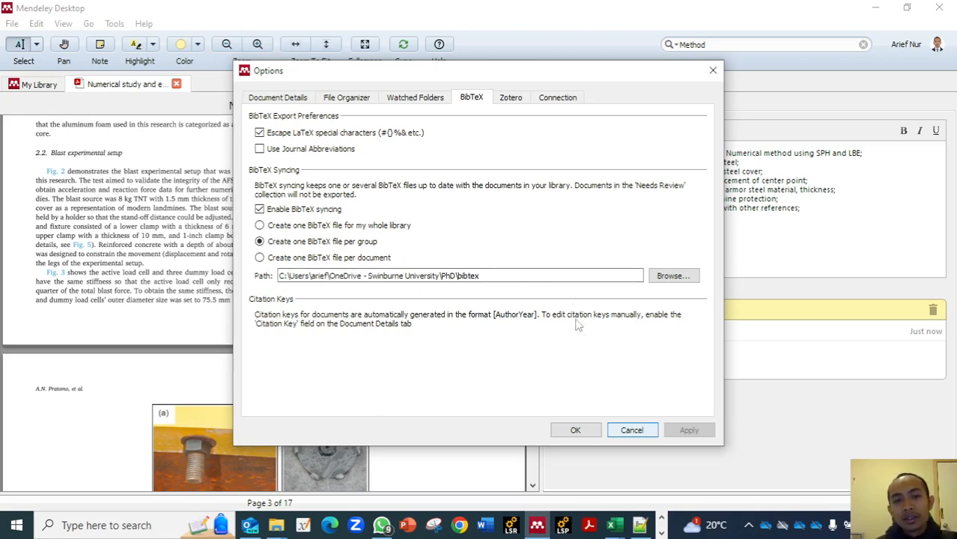
{"action": "left_click", "coordinate": [632, 430]}
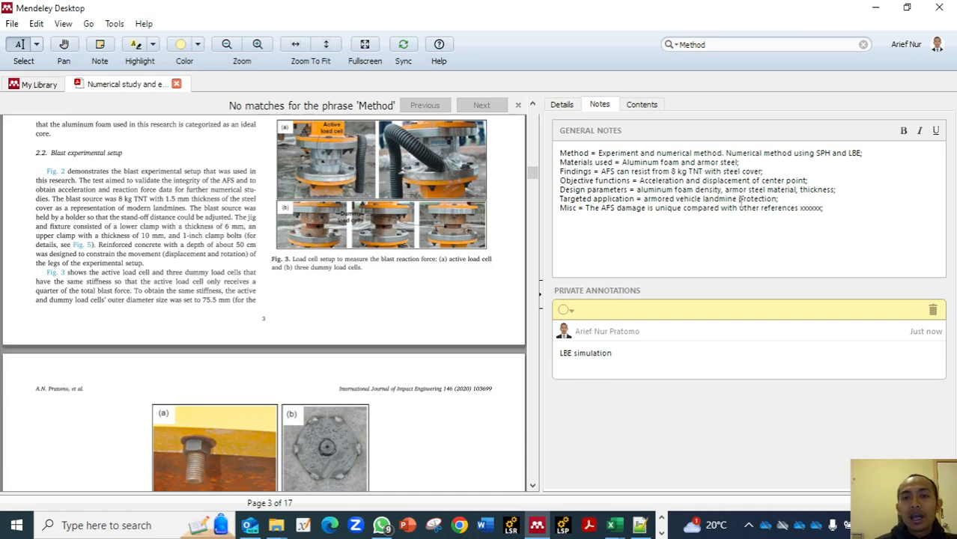
- Switch to the References Management workbook in Excel, refresh all data connections, and select the first article's Misc line on Raw 00
{"action": "left_click", "coordinate": [610, 527]}
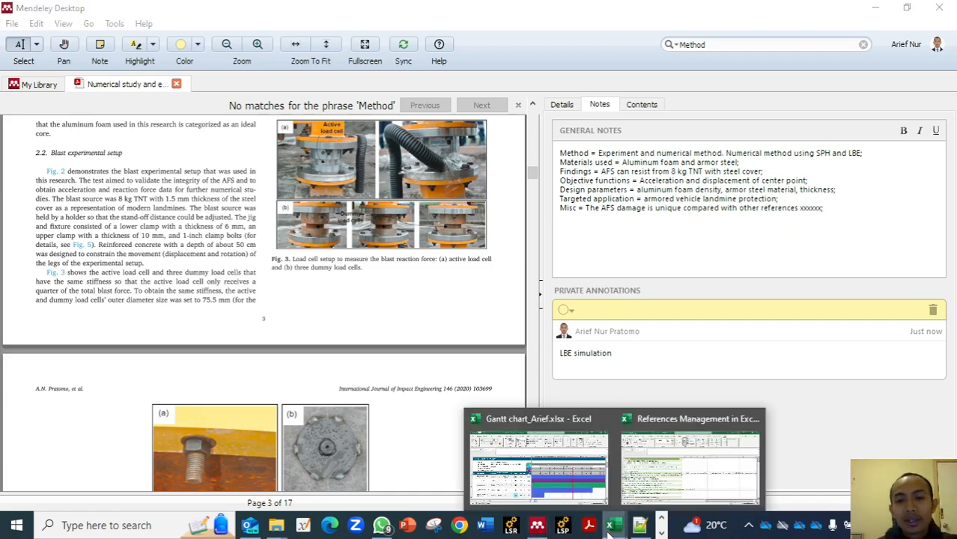
{"action": "left_click", "coordinate": [653, 479]}
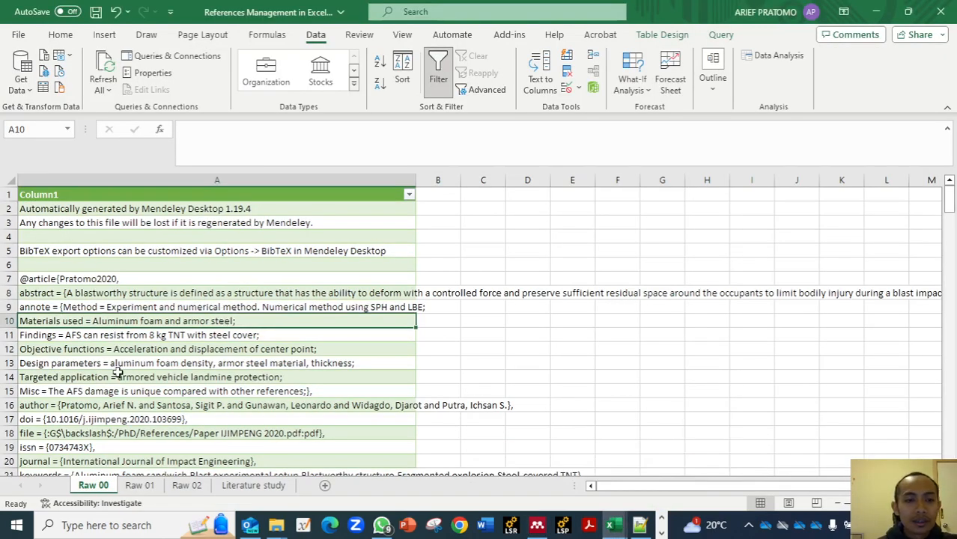
{"action": "scroll", "coordinate": [118, 372], "scroll_direction": "down", "scroll_amount": 1}
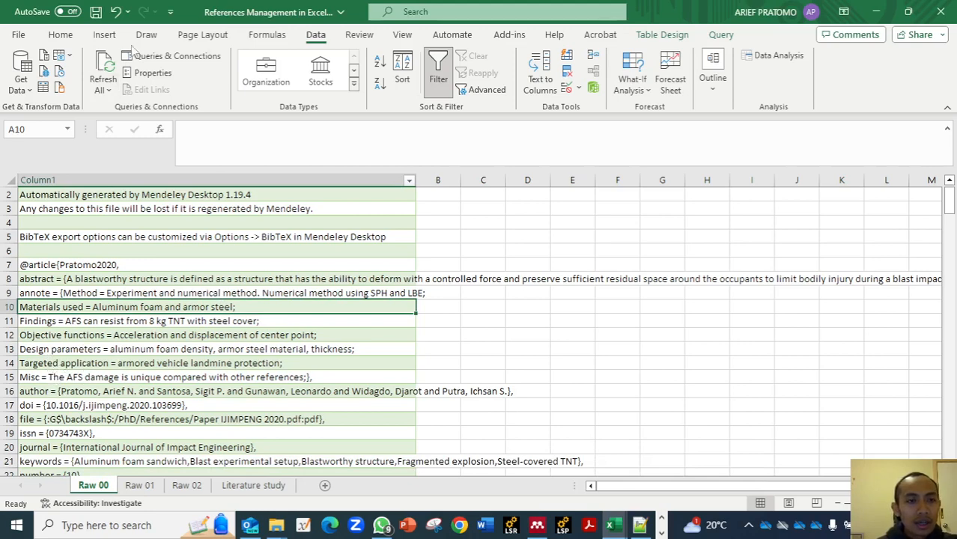
{"action": "left_click", "coordinate": [102, 67]}
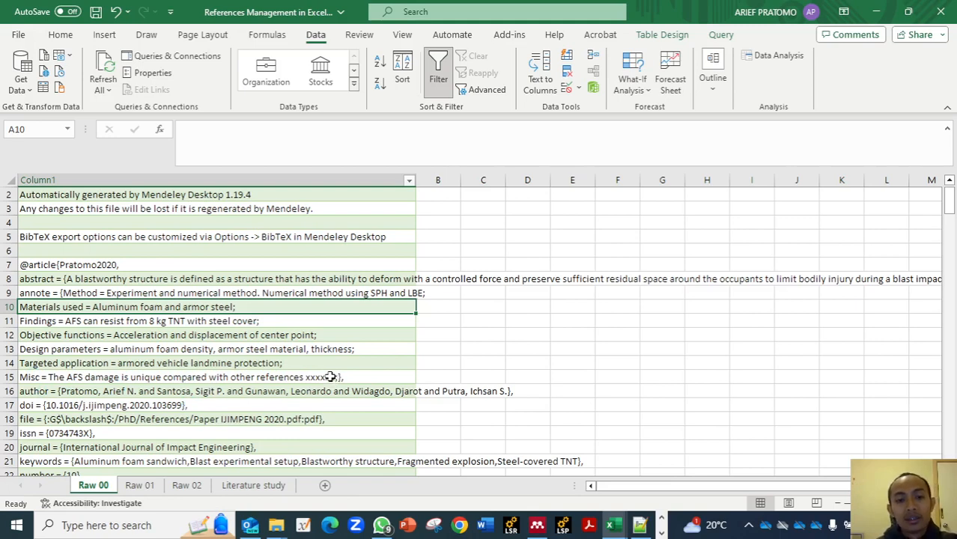
{"action": "left_click", "coordinate": [330, 376]}
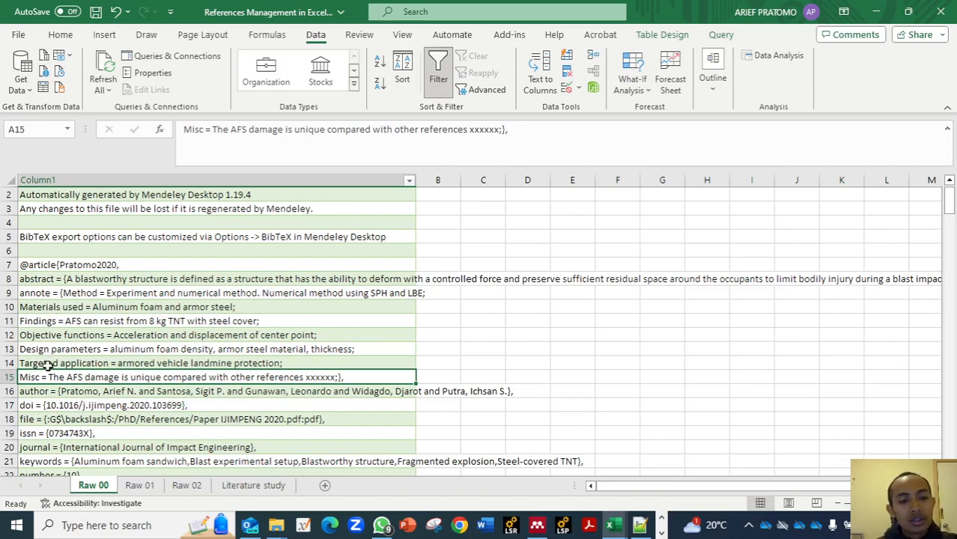
- Examine the Method column's TEXTBEFORE and TEXTAFTER formula on the Raw 01 sheet, including its delimiters and the extracted entry in H9
{"action": "left_click", "coordinate": [140, 485]}
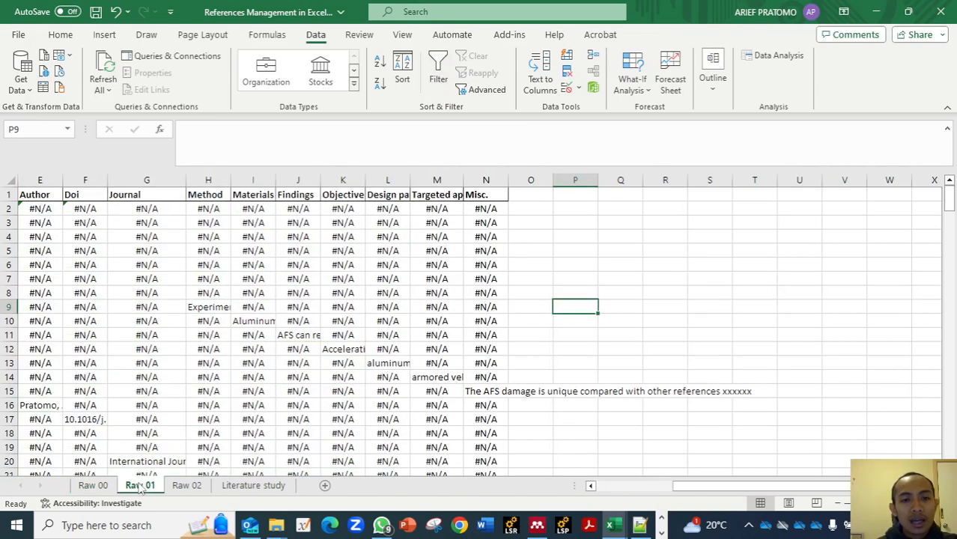
{"action": "left_click", "coordinate": [210, 210]}
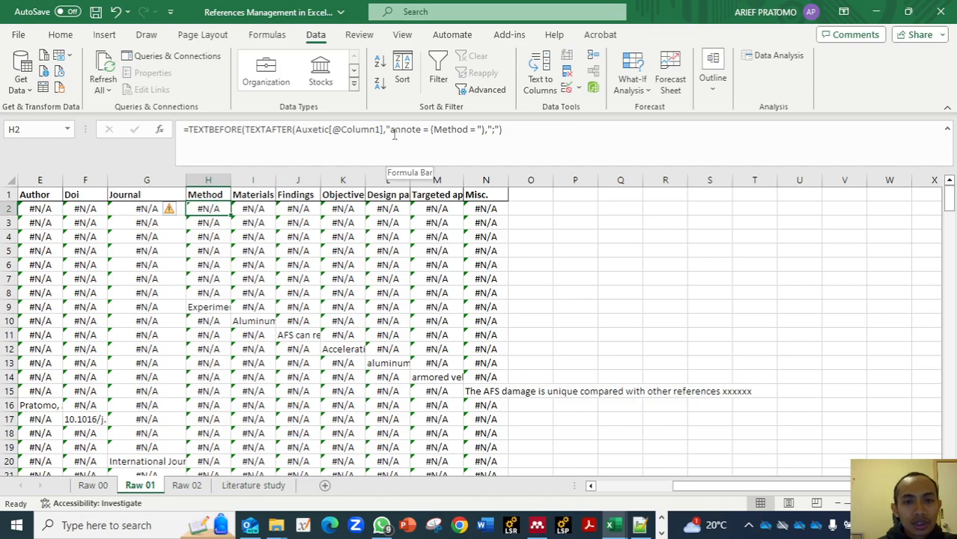
{"action": "left_click_drag", "start_coordinate": [390, 131], "coordinate": [428, 131]}
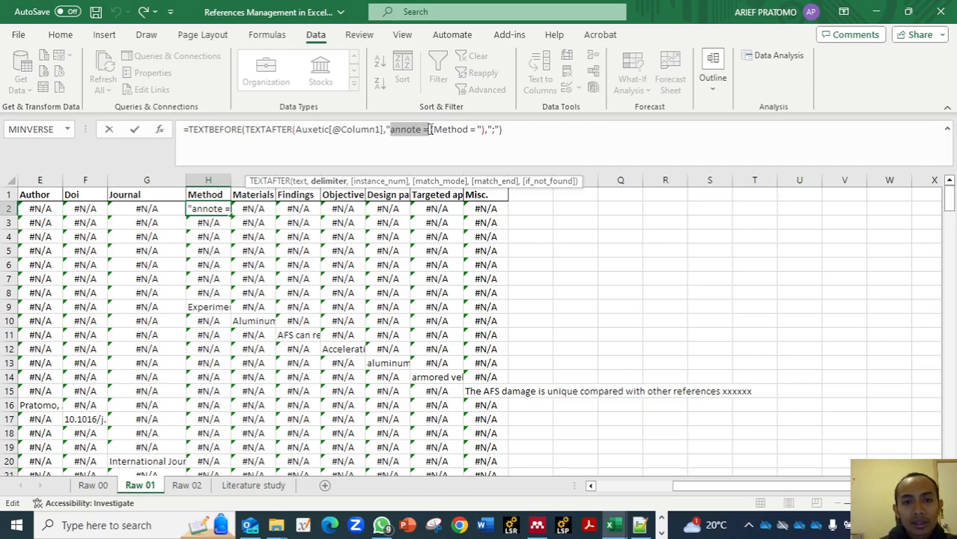
{"action": "left_click_drag", "start_coordinate": [430, 129], "coordinate": [469, 129]}
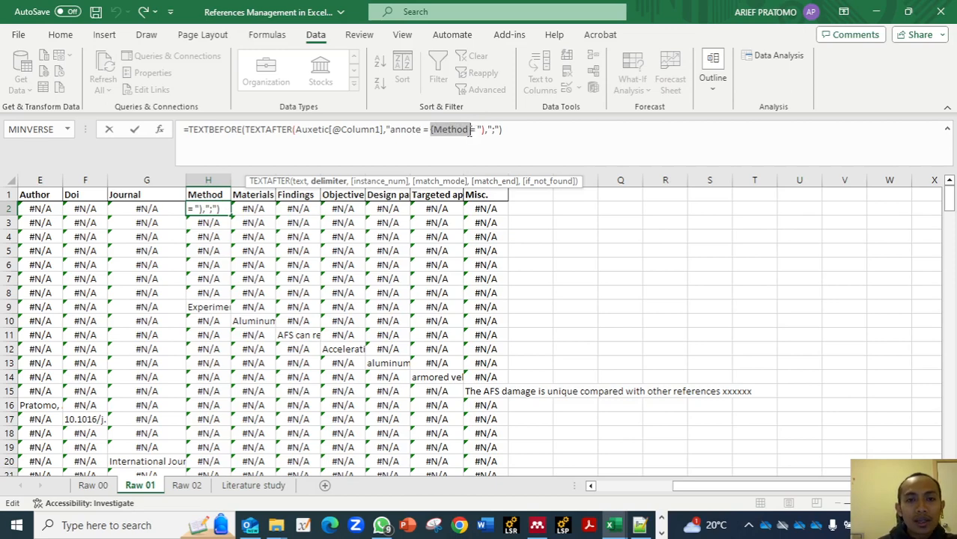
{"action": "left_click", "coordinate": [239, 131]}
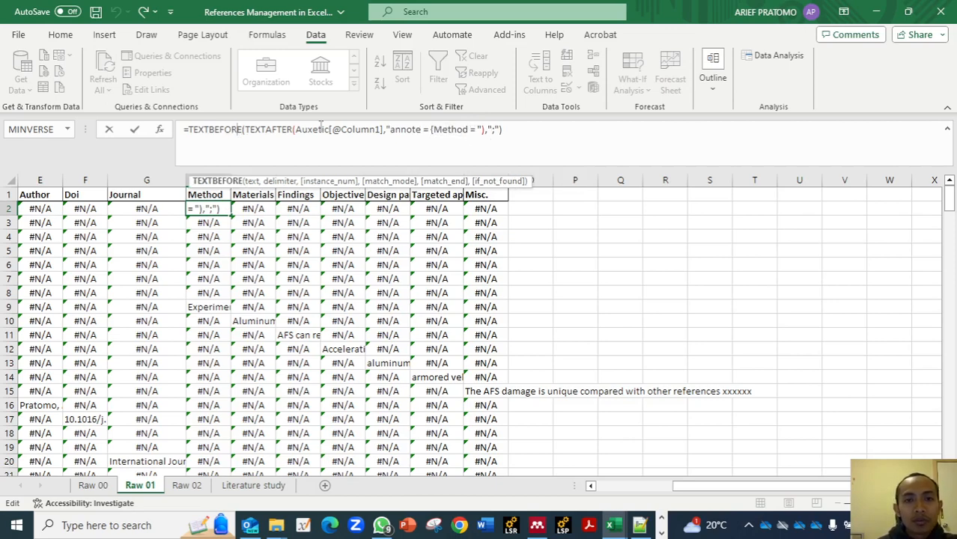
{"action": "left_click", "coordinate": [494, 130]}
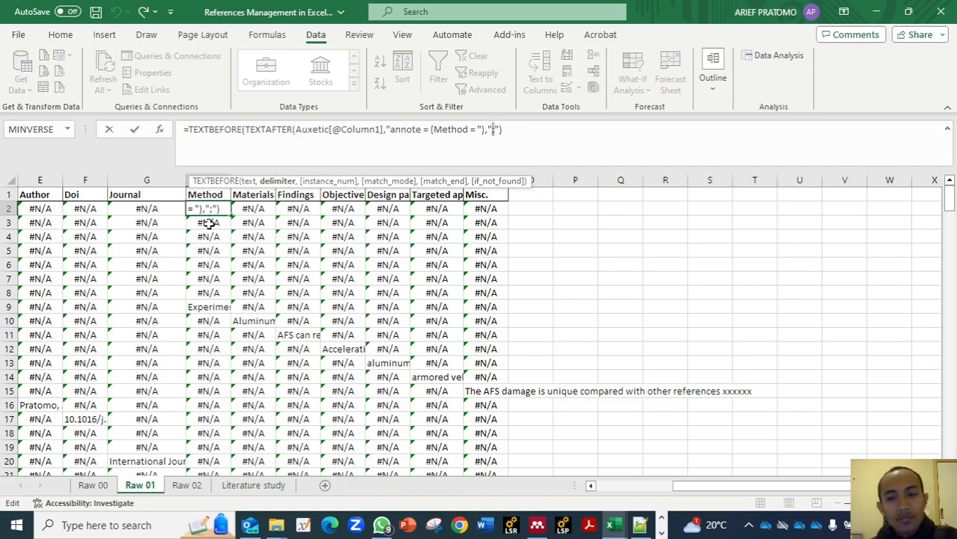
{"action": "key", "text": "Return"}
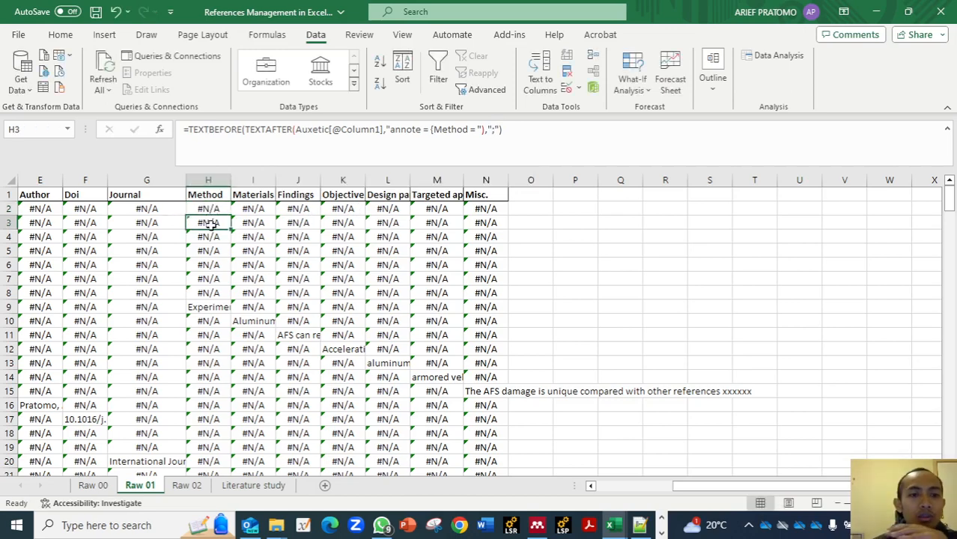
{"action": "scroll", "coordinate": [216, 307], "scroll_direction": "down", "scroll_amount": 1}
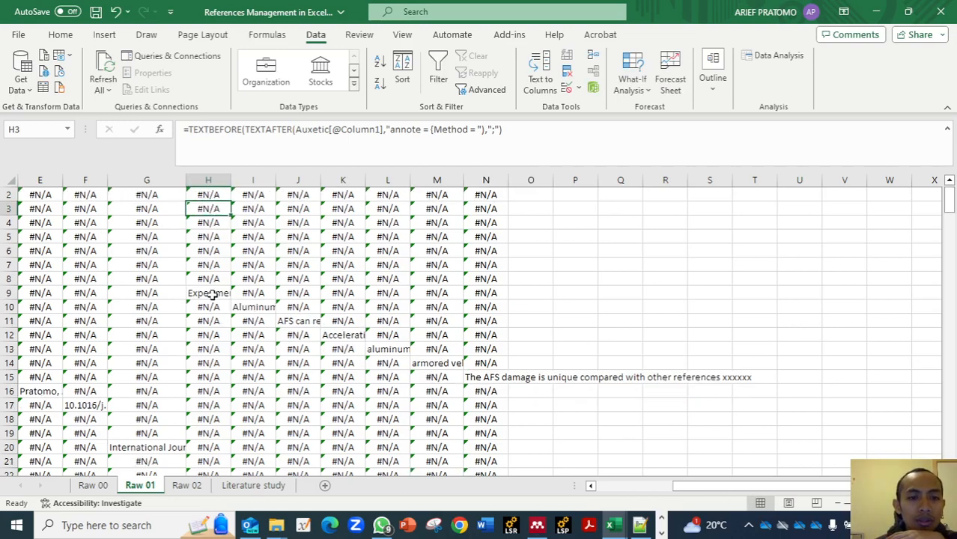
{"action": "left_click", "coordinate": [211, 294]}
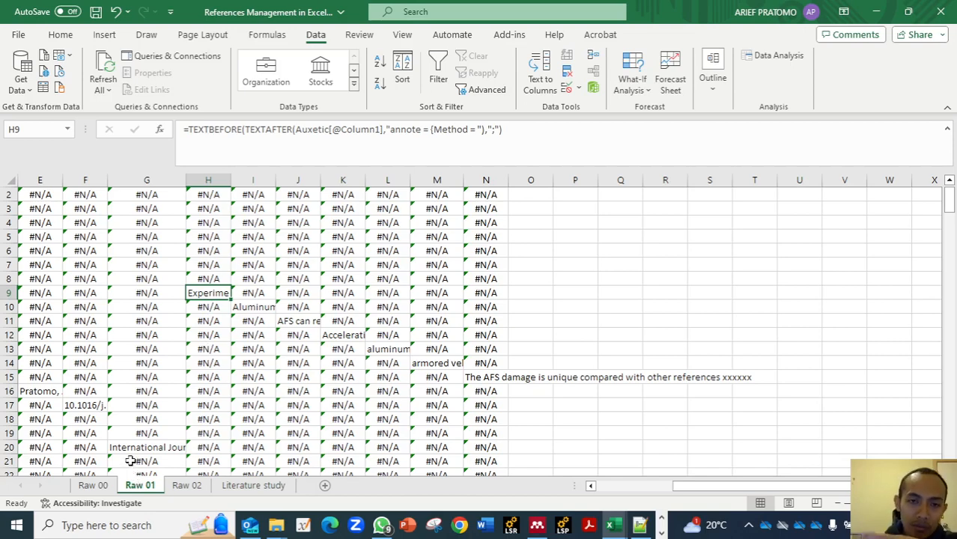
- Examine the Method column's FILTER formula and note columns on the Literature study sheet, comparing them with the source lines on Raw 00
{"action": "left_click", "coordinate": [243, 486]}
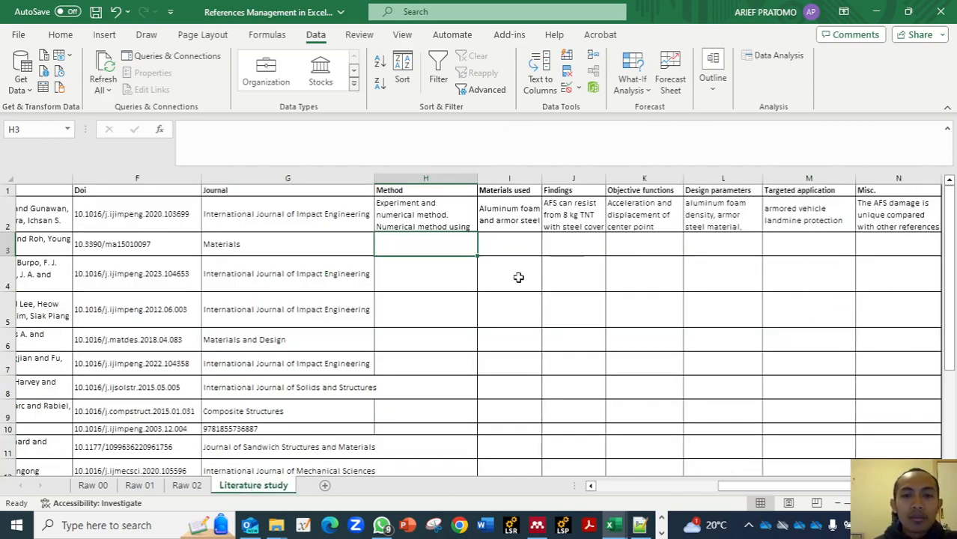
{"action": "left_click", "coordinate": [406, 219]}
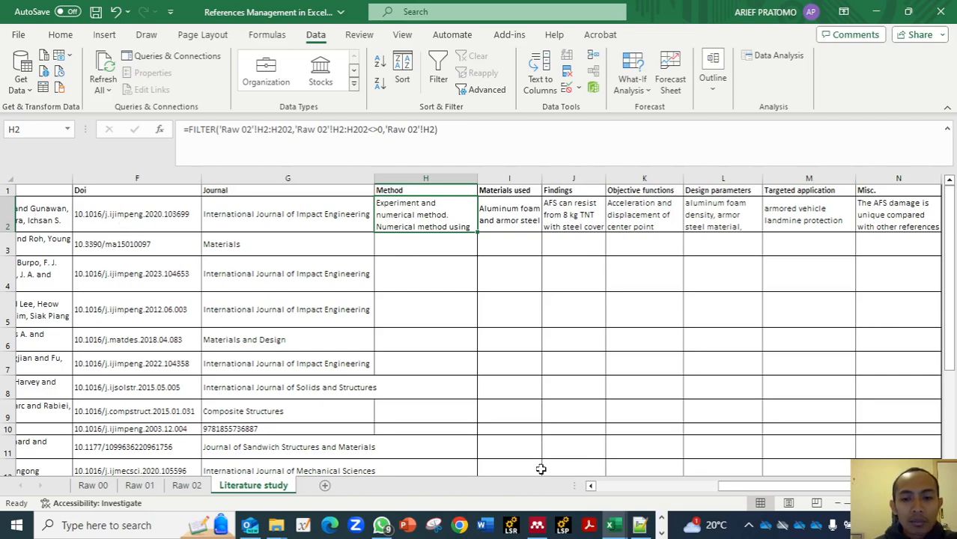
{"action": "left_click", "coordinate": [610, 489]}
{"action": "left_click_drag", "start_coordinate": [609, 489], "coordinate": [720, 485]}
{"action": "left_click", "coordinate": [628, 490]}
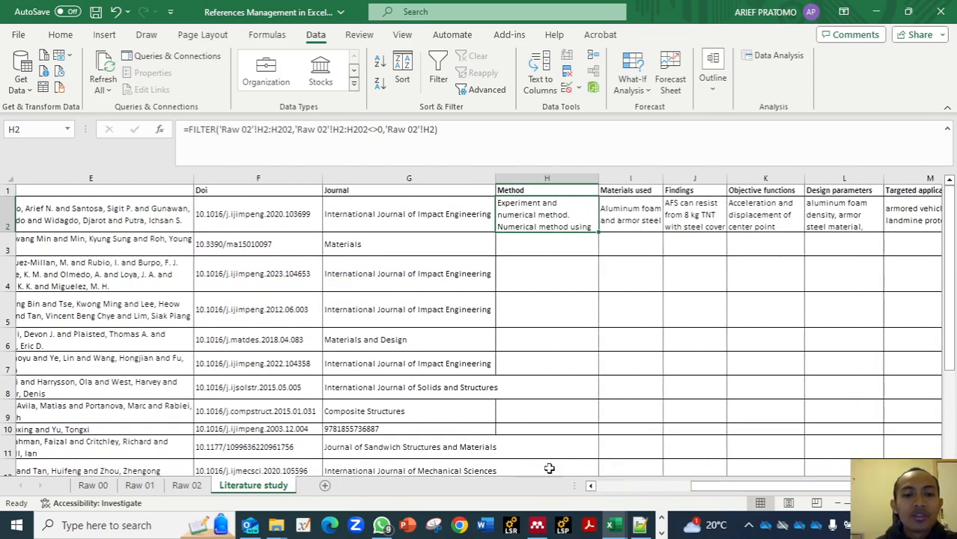
{"action": "left_click", "coordinate": [103, 488]}
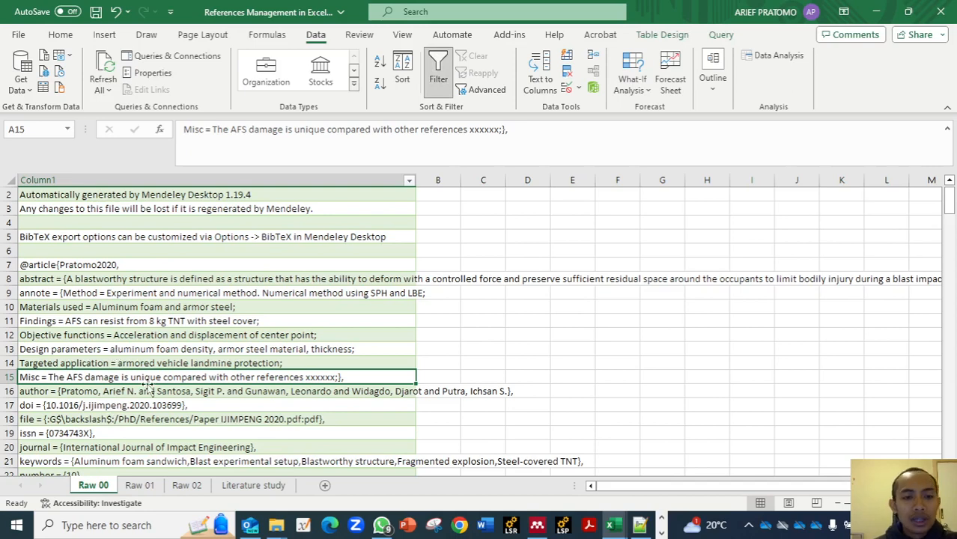
{"action": "left_click", "coordinate": [241, 487]}
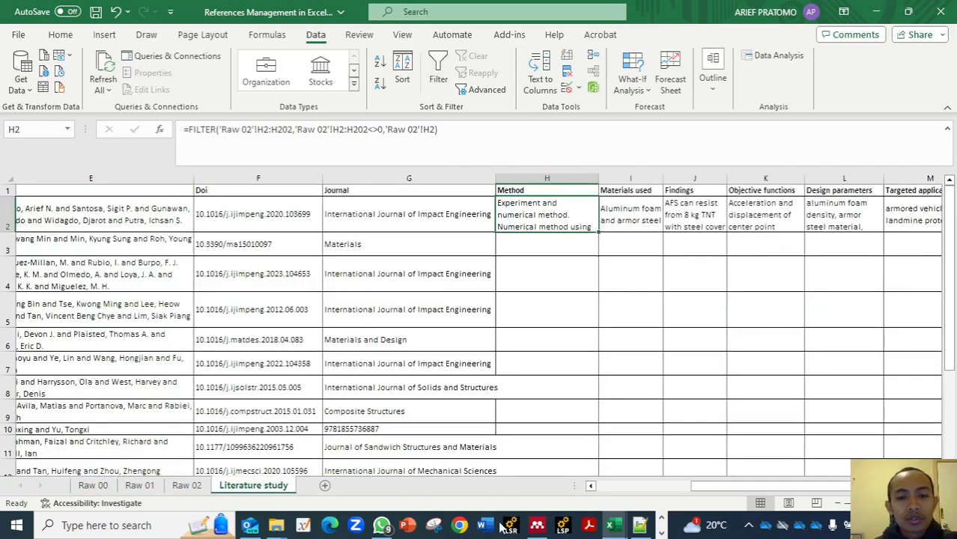
- Switch to Mendeley Desktop and view the Auxetic folder in My Library
{"action": "left_click", "coordinate": [539, 527]}
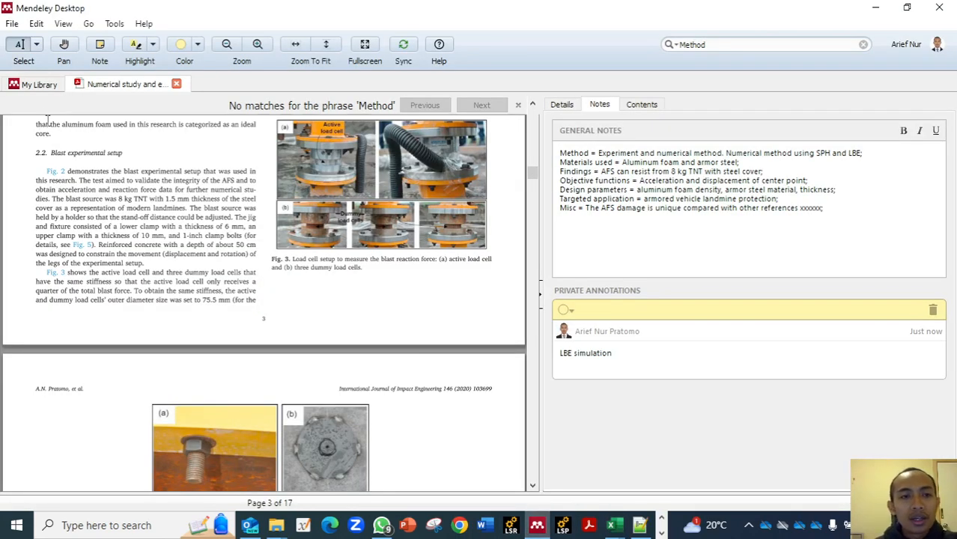
{"action": "left_click", "coordinate": [37, 86]}
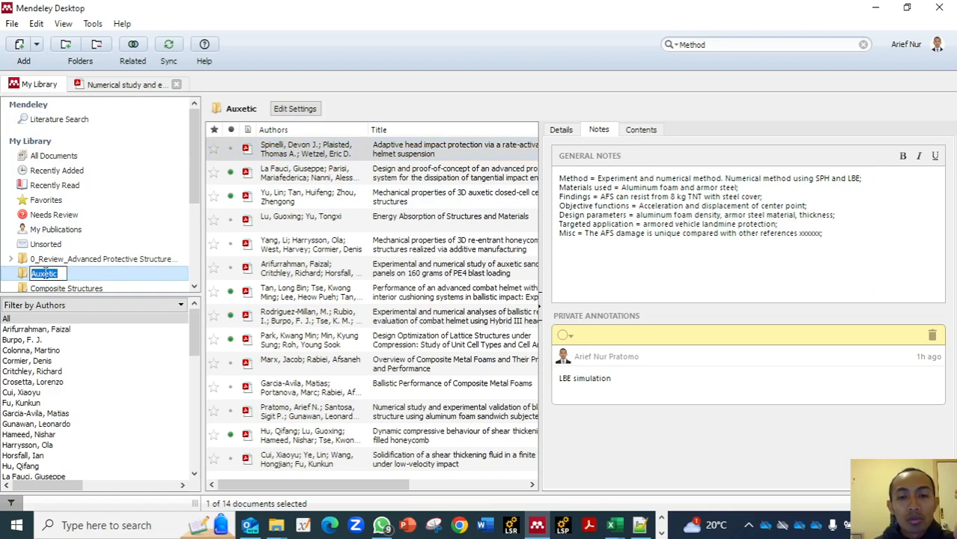
{"action": "left_click", "coordinate": [51, 273]}
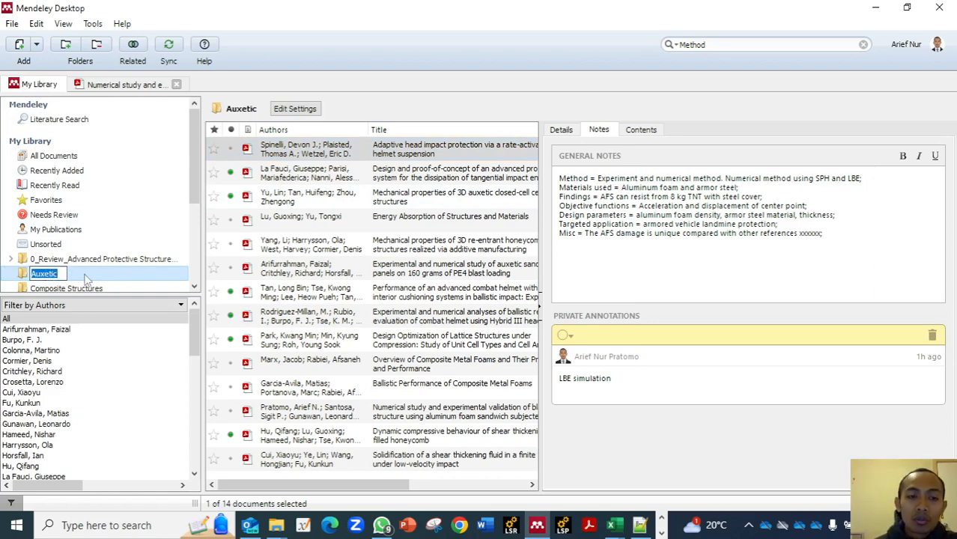
{"action": "left_click", "coordinate": [81, 262]}
{"action": "left_click", "coordinate": [79, 276]}
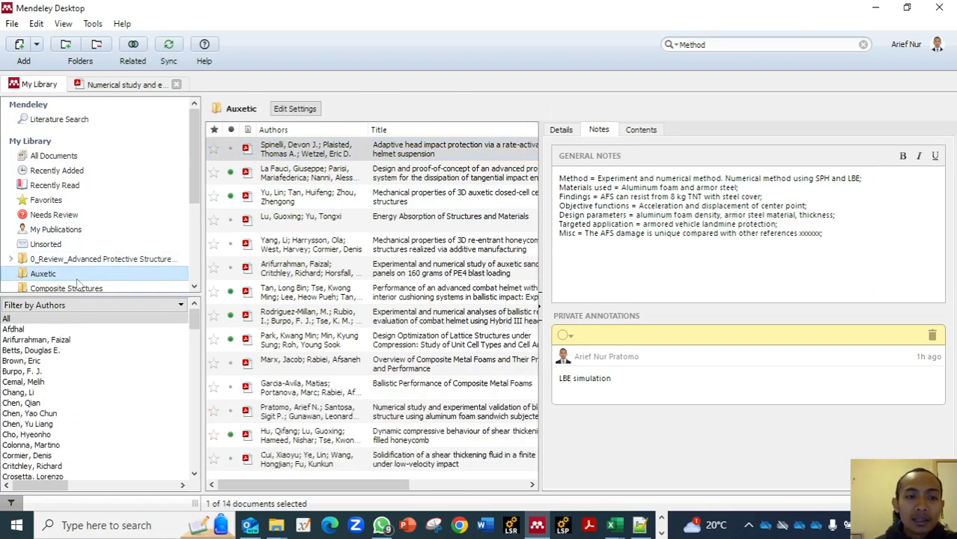
- Switch back to the References Management workbook in Excel and examine the Method and Materials used extraction formulas on Raw 01, including the semicolon delimiter
{"action": "left_click", "coordinate": [615, 526]}
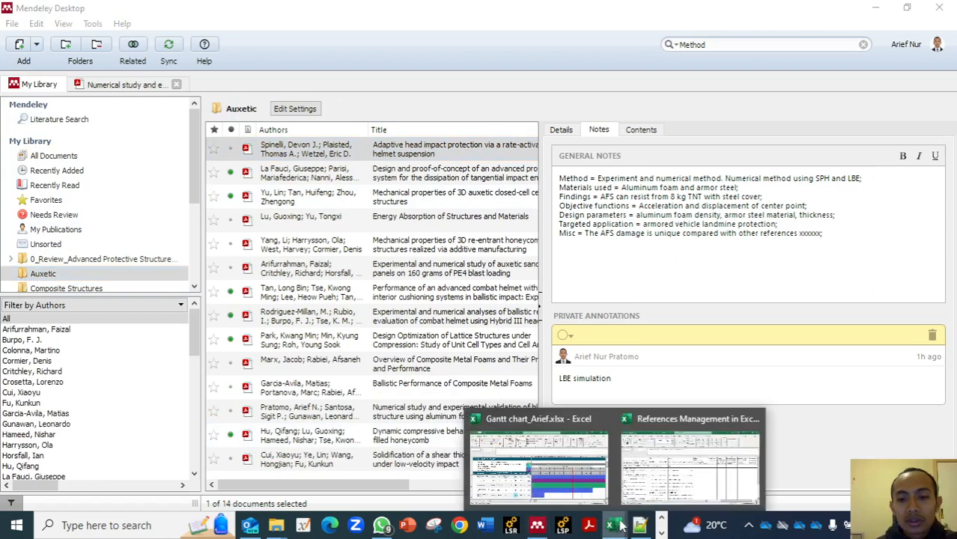
{"action": "left_click", "coordinate": [685, 458]}
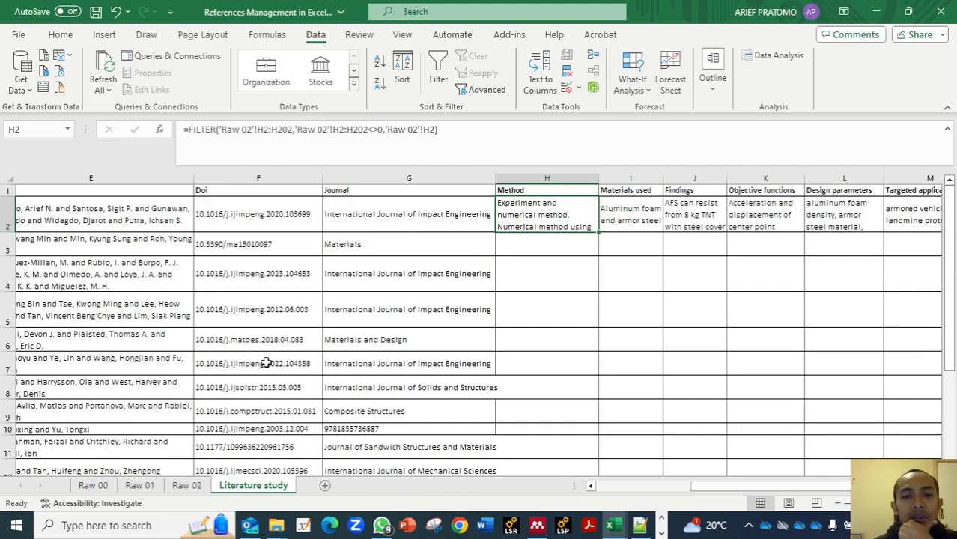
{"action": "left_click", "coordinate": [135, 486]}
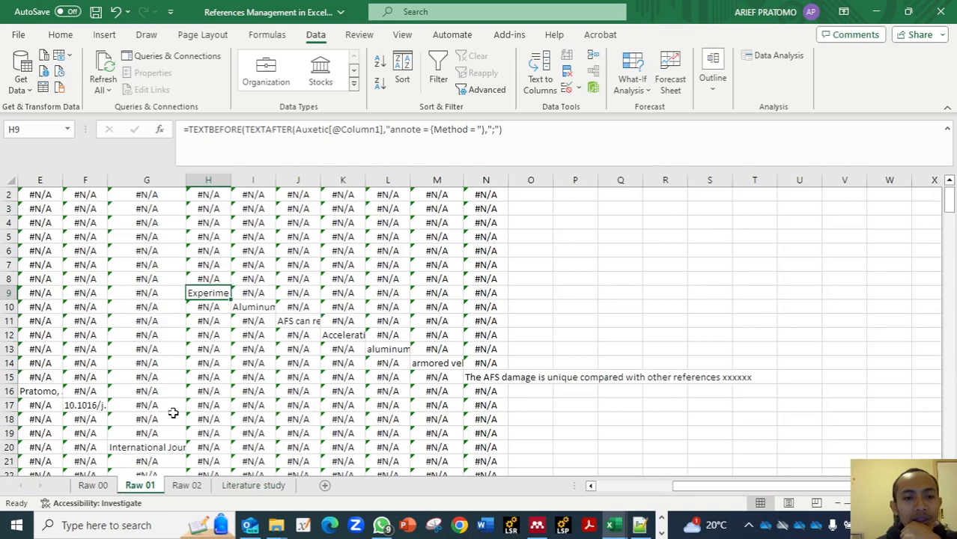
{"action": "left_click", "coordinate": [218, 211]}
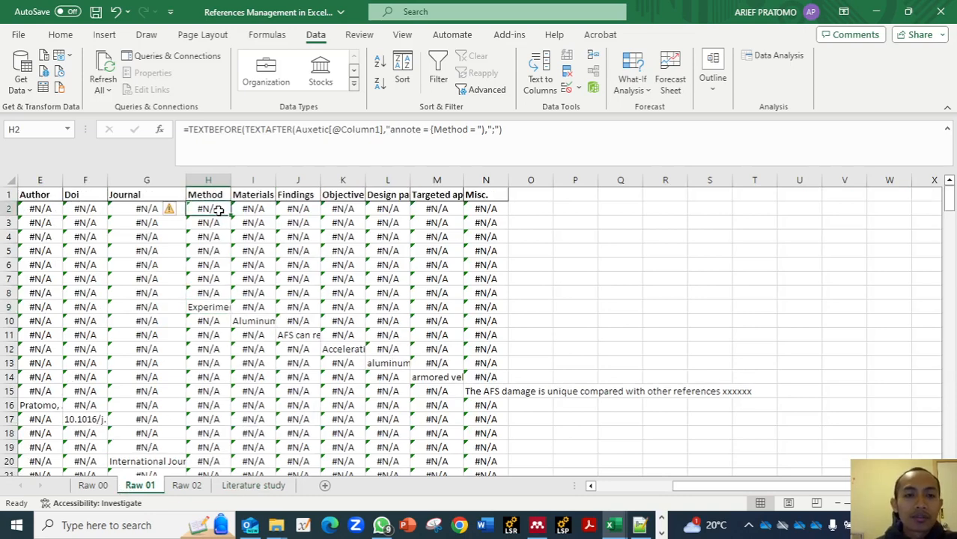
{"action": "left_click", "coordinate": [243, 210]}
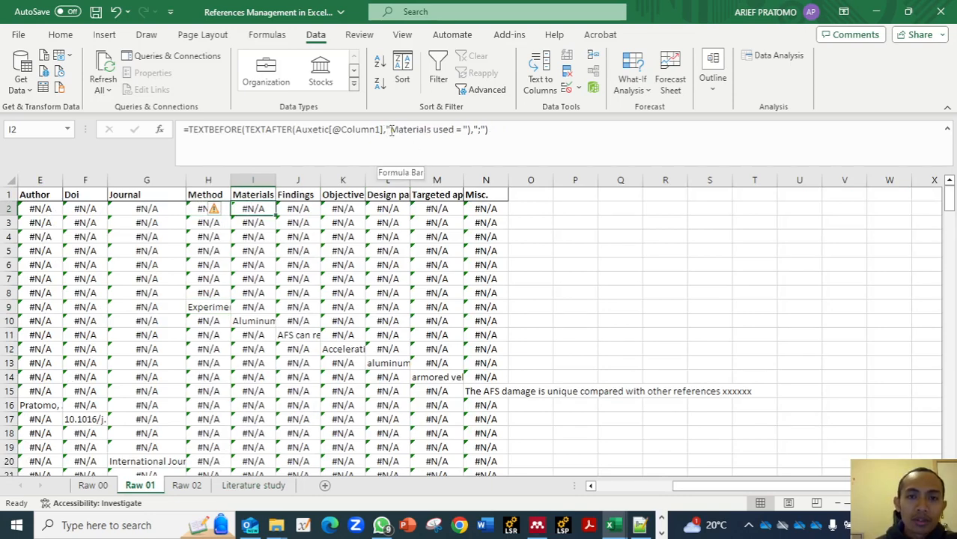
{"action": "left_click", "coordinate": [479, 130]}
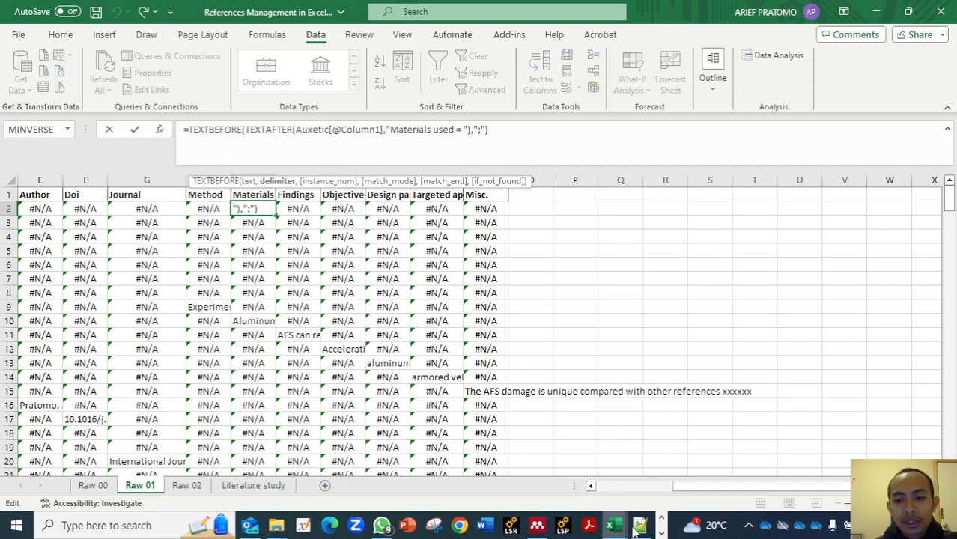
- Check the equals signs and semicolons in the paper's general notes in Mendeley, then return to Excel and close the Materials used formula unchanged
{"action": "left_click", "coordinate": [539, 525]}
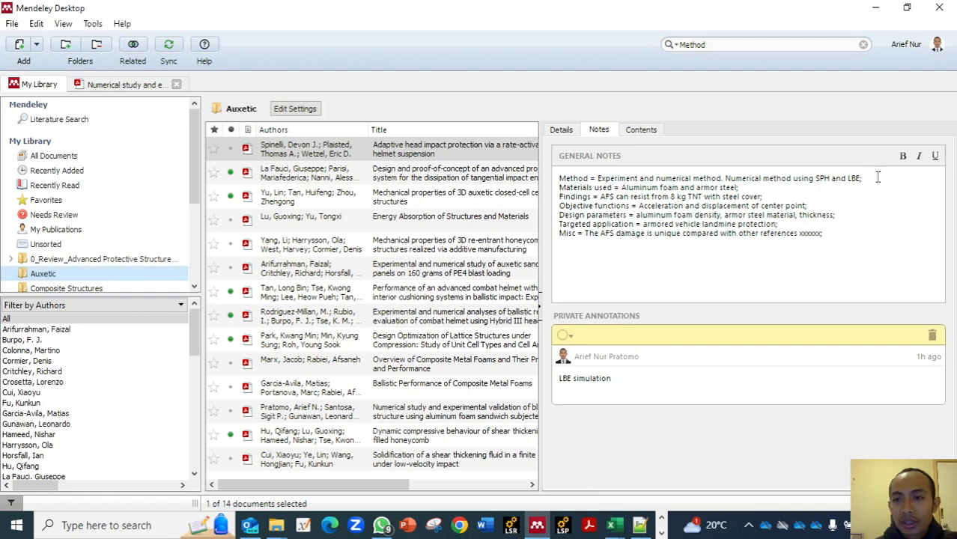
{"action": "left_click", "coordinate": [864, 178]}
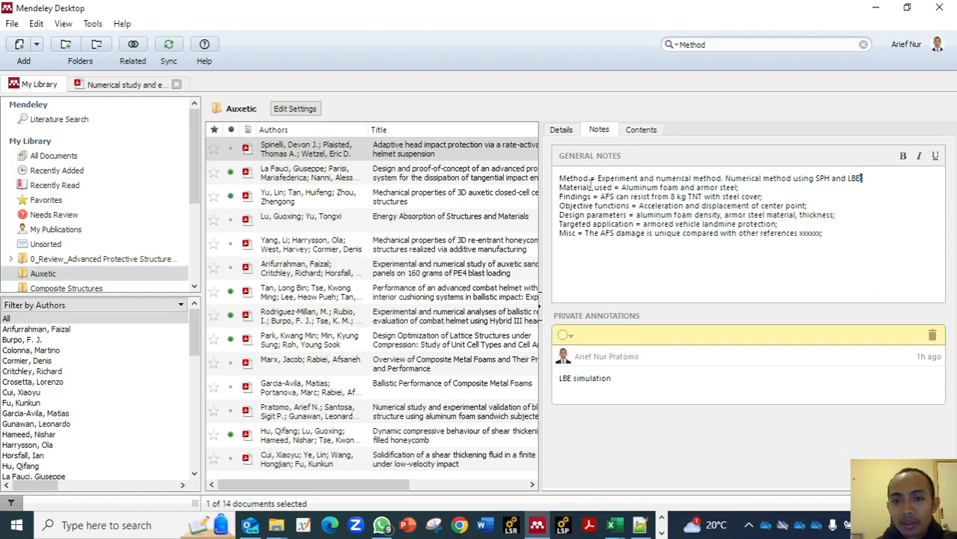
{"action": "double_click", "coordinate": [591, 178]}
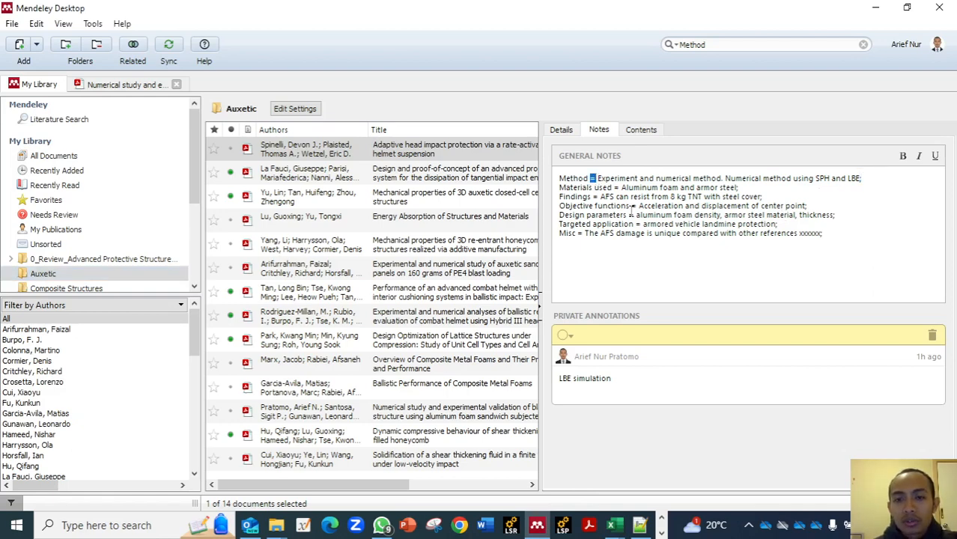
{"action": "left_click", "coordinate": [746, 187]}
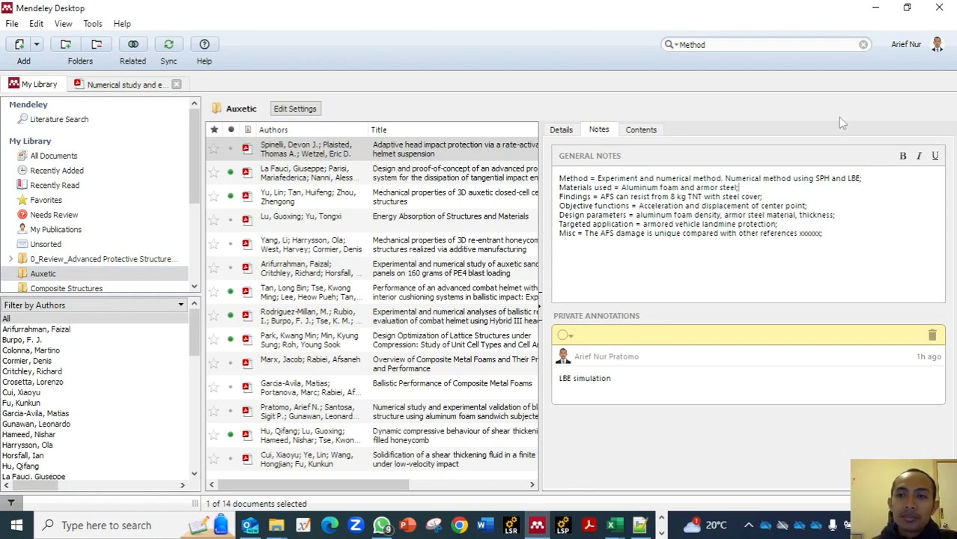
{"action": "left_click", "coordinate": [879, 18]}
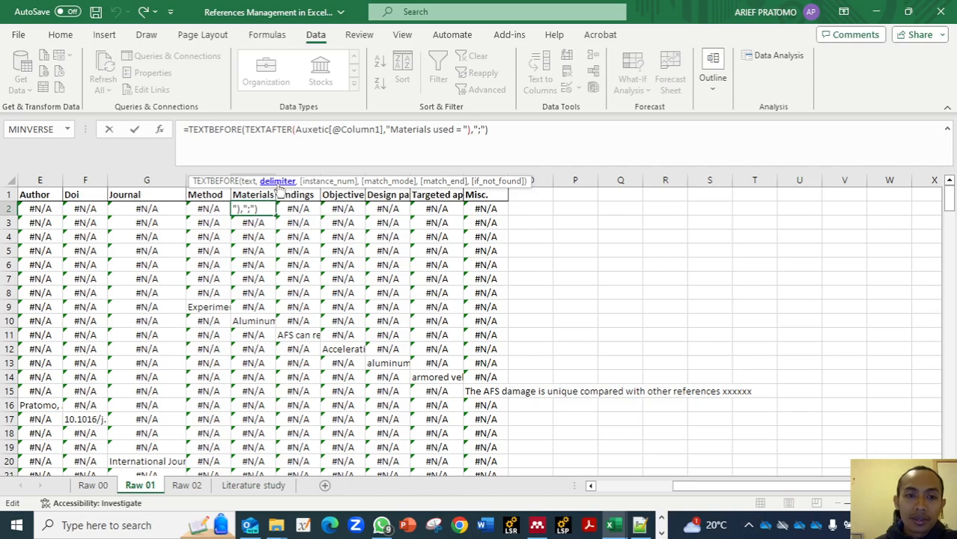
{"action": "key", "text": "Return"}
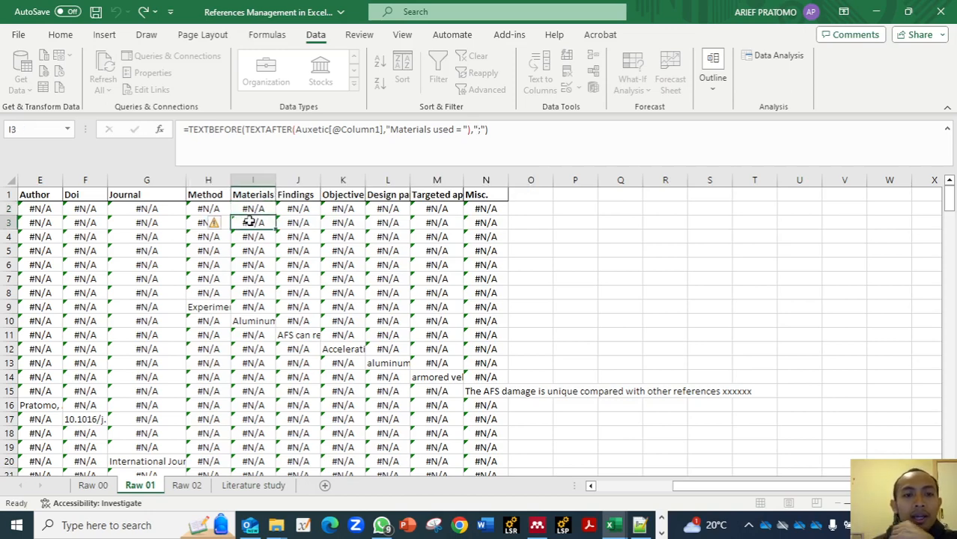
- Examine the TEXTBEFORE and TEXTAFTER formulas in row 2 of Raw 01 from the Findings column through the Misc. column
{"action": "left_click", "coordinate": [280, 210]}
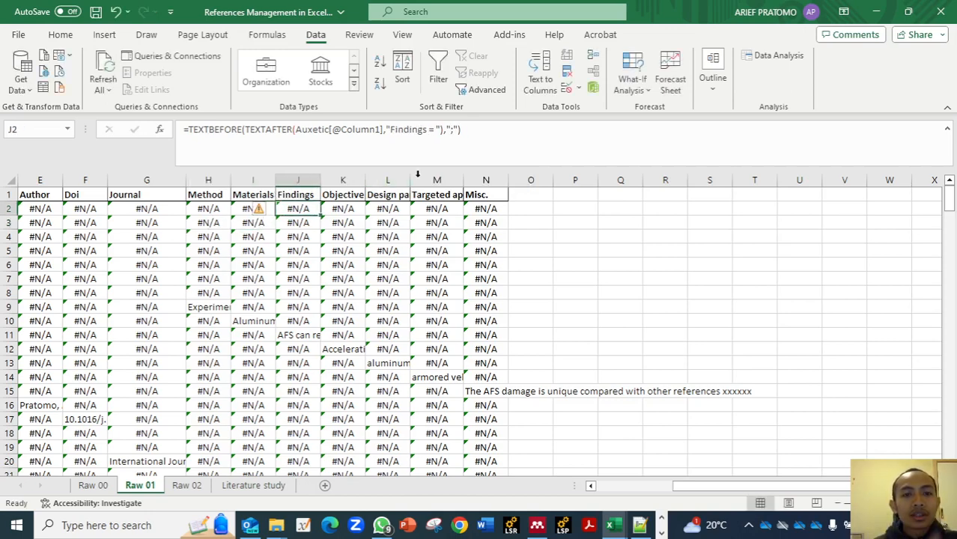
{"action": "left_click", "coordinate": [354, 208]}
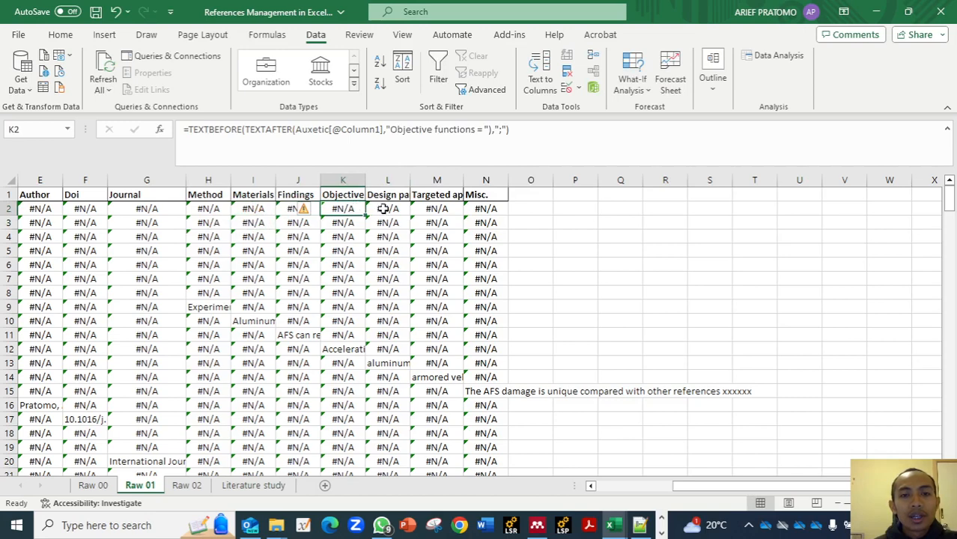
{"action": "left_click", "coordinate": [382, 209]}
{"action": "left_click", "coordinate": [421, 209]}
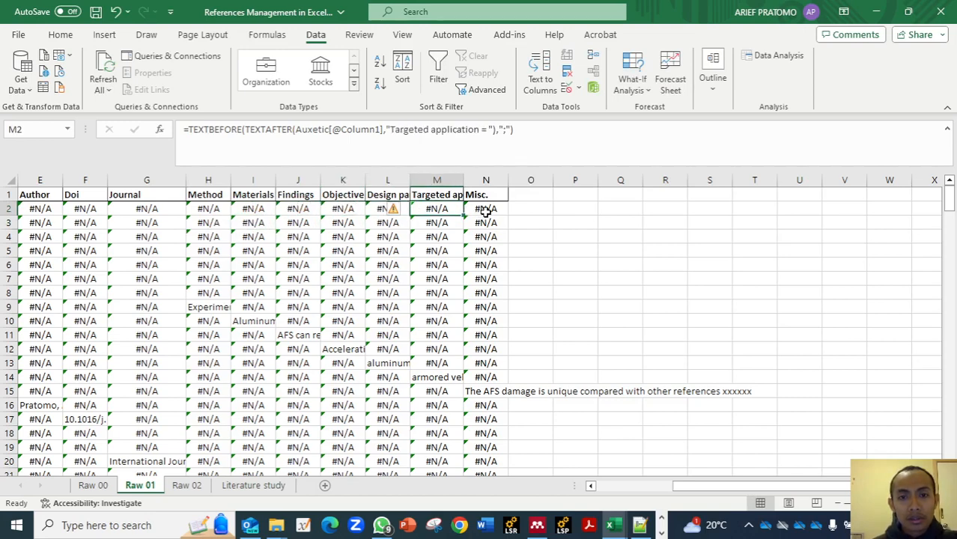
{"action": "left_click", "coordinate": [485, 212]}
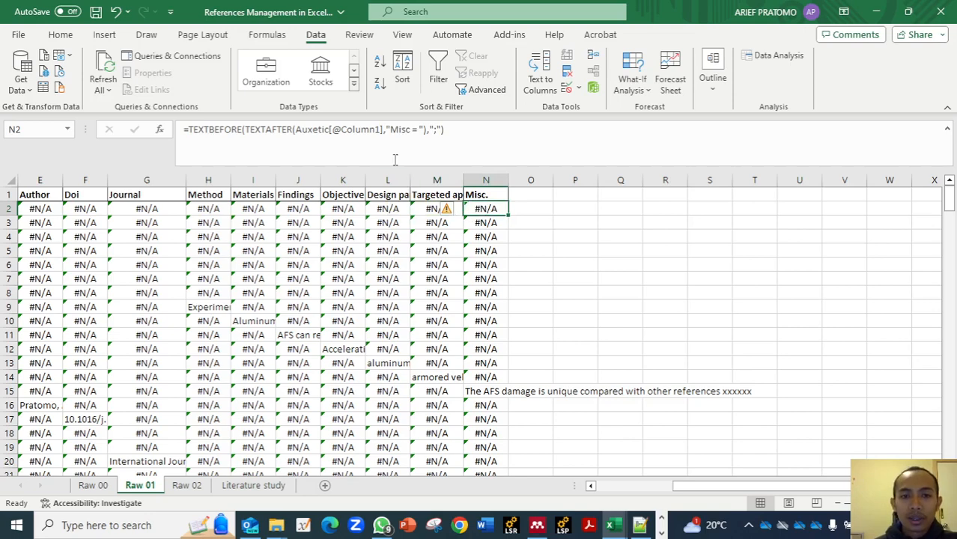
- Examine the IFERROR formulas in the Method and Journal columns on Raw 02 and look over the rows below
{"action": "left_click", "coordinate": [187, 485]}
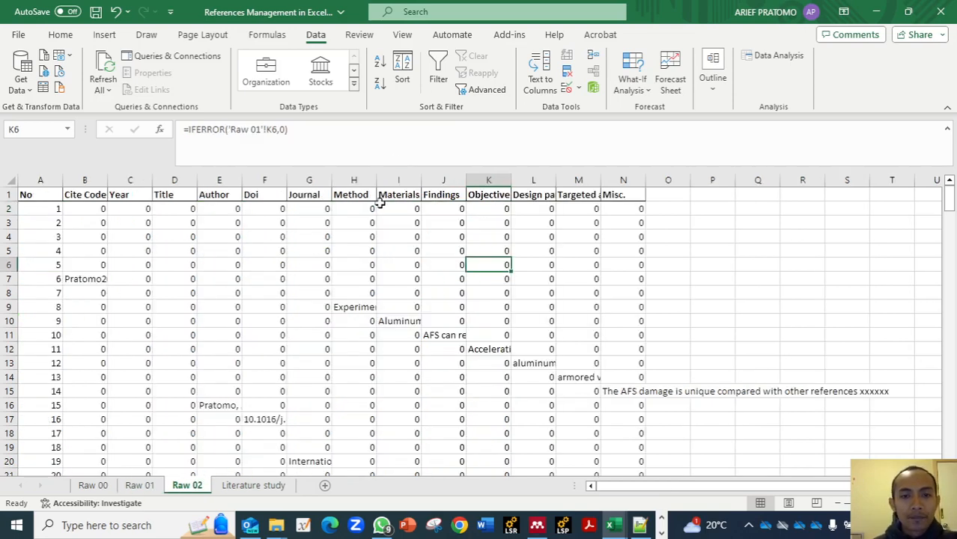
{"action": "left_click", "coordinate": [352, 208]}
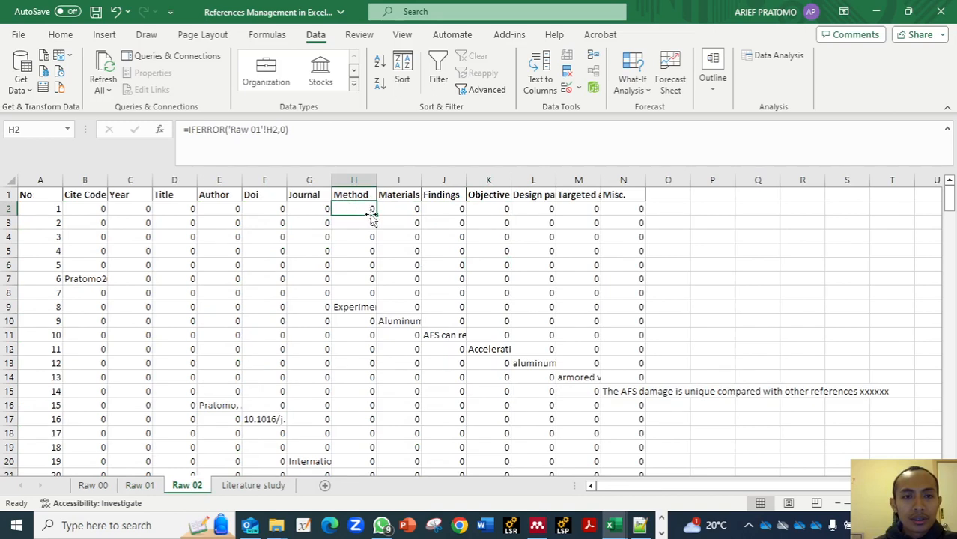
{"action": "left_click", "coordinate": [317, 208]}
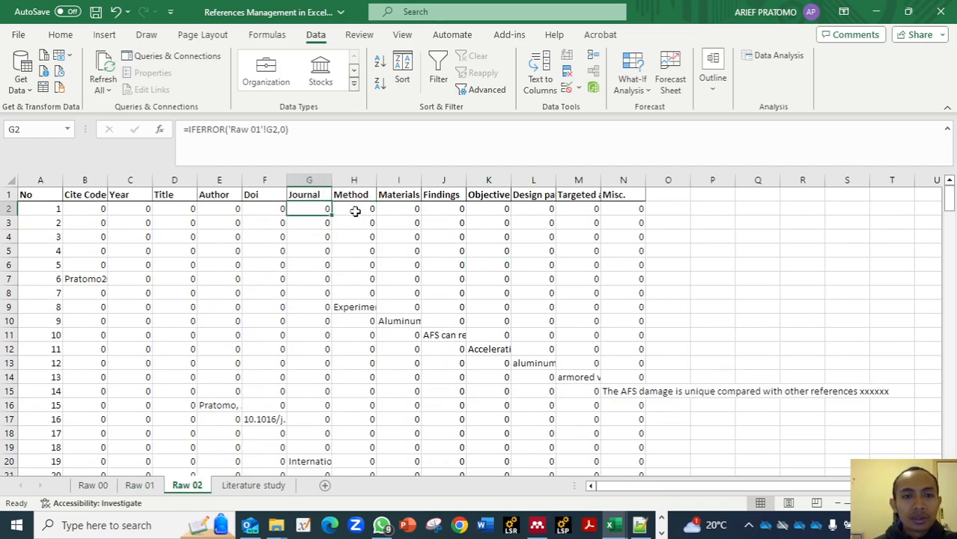
{"action": "left_click", "coordinate": [355, 209]}
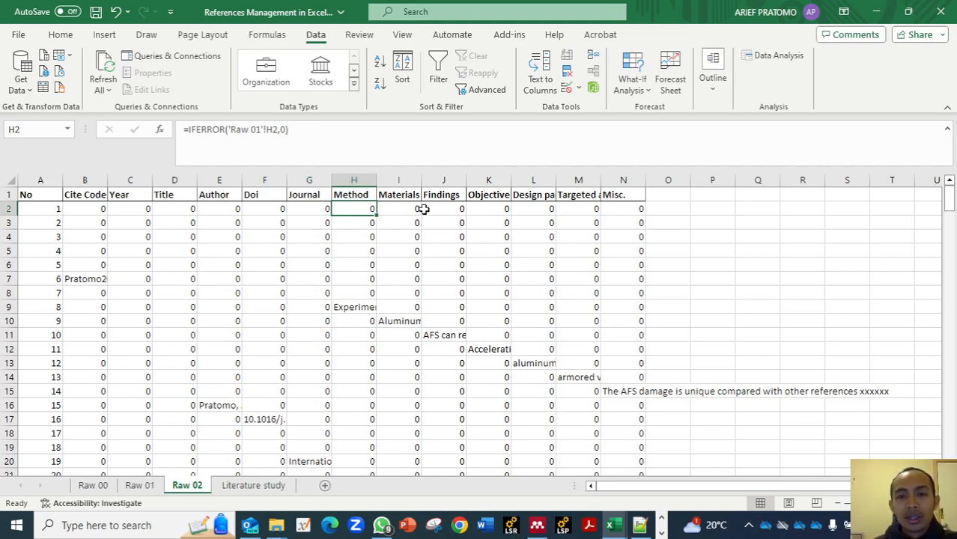
{"action": "scroll", "coordinate": [438, 256], "scroll_direction": "down", "scroll_amount": 1}
{"action": "scroll", "coordinate": [438, 256], "scroll_direction": "up", "scroll_amount": 1}
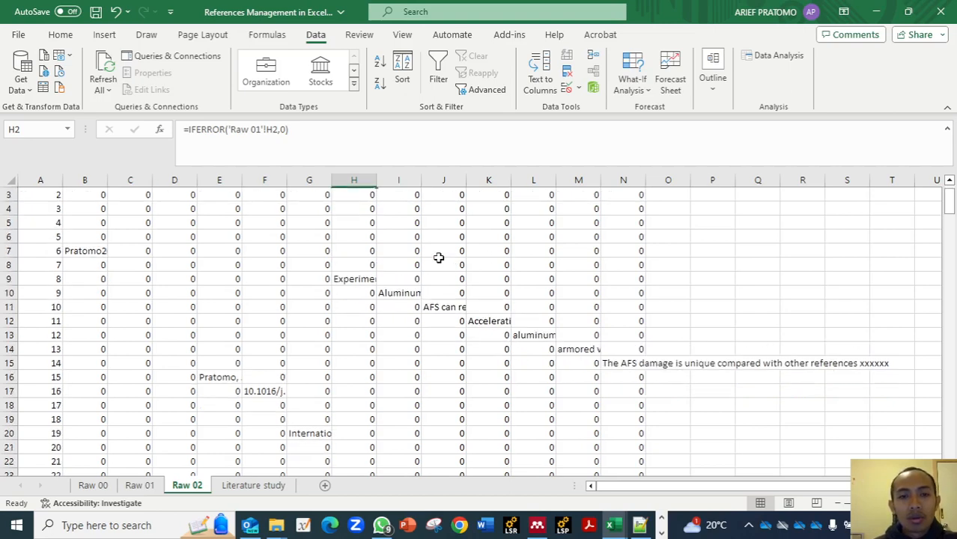
{"action": "scroll", "coordinate": [583, 267], "scroll_direction": "down", "scroll_amount": 4}
{"action": "scroll", "coordinate": [583, 267], "scroll_direction": "up", "scroll_amount": 2}
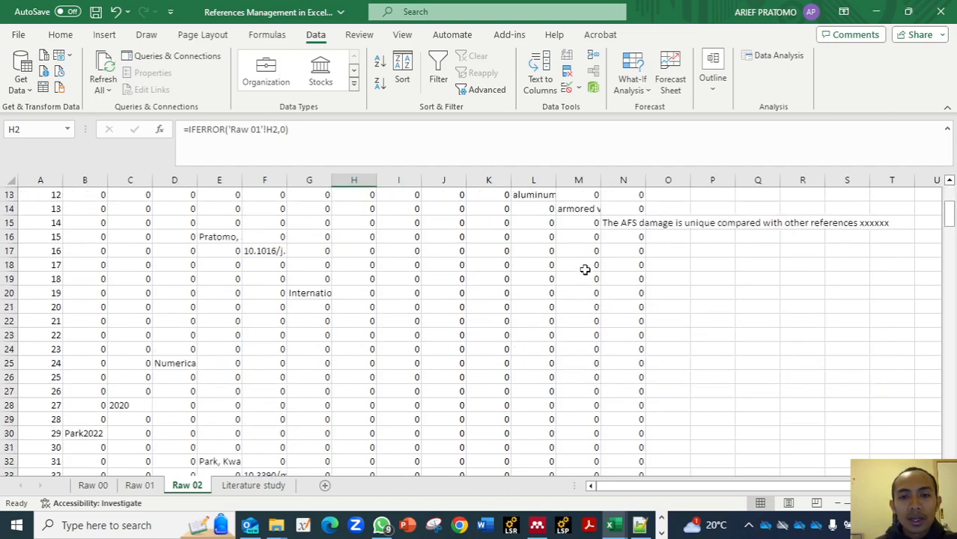
- Examine the FILTER formulas for Materials used, Findings and Objective functions on the Literature study sheet, and view the columns through Misc
{"action": "left_click", "coordinate": [251, 485]}
{"action": "left_click", "coordinate": [649, 223]}
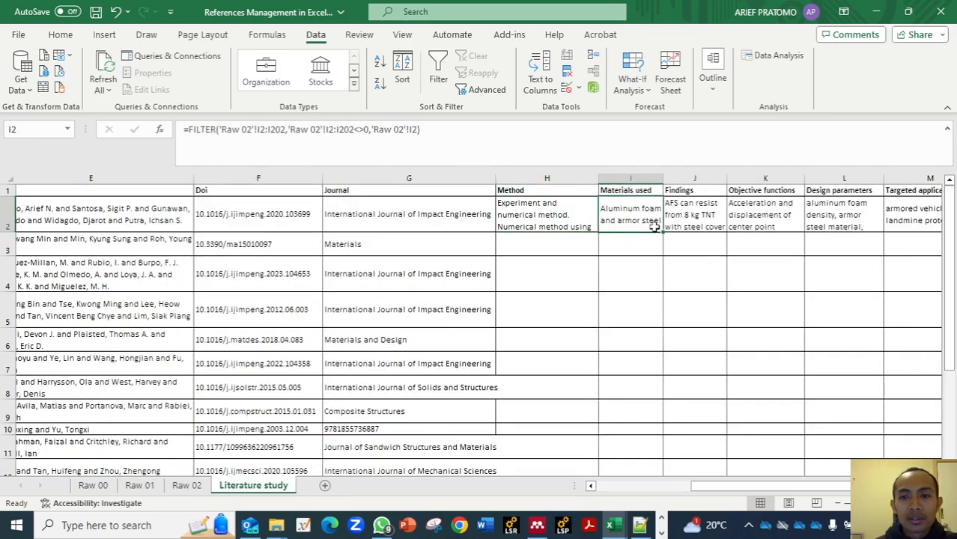
{"action": "left_click", "coordinate": [693, 219]}
{"action": "left_click", "coordinate": [760, 221]}
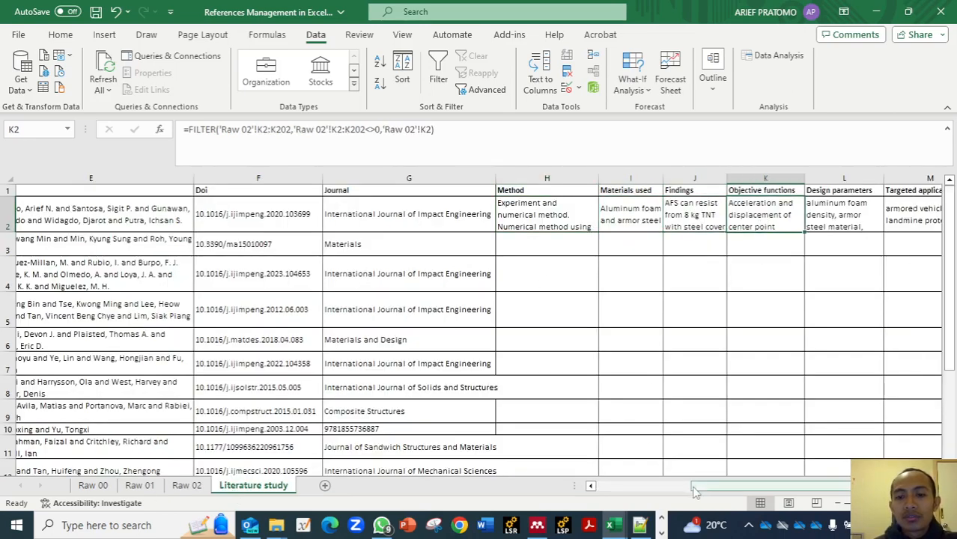
{"action": "left_click_drag", "start_coordinate": [708, 491], "coordinate": [767, 490]}
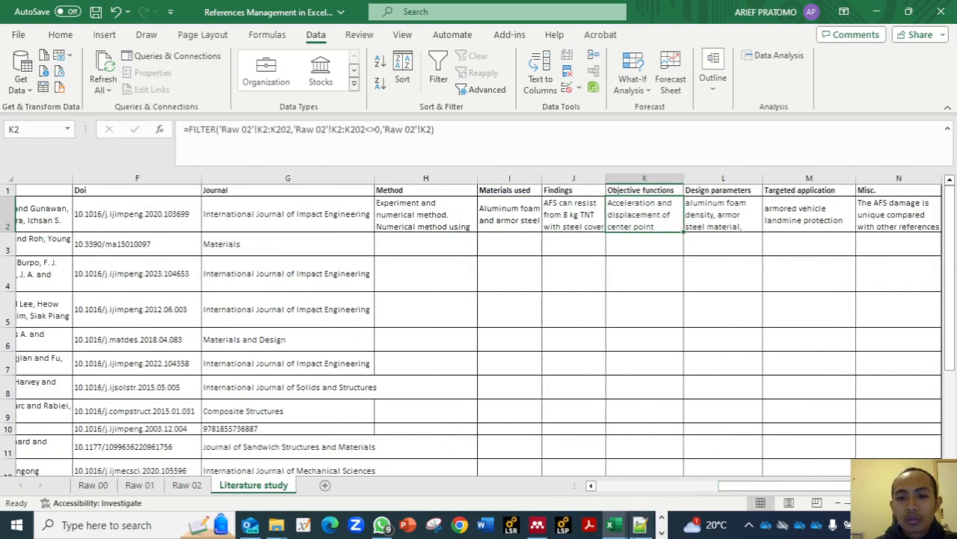
- Compare the general notes in Mendeley with the Method entry on the Literature study sheet in Excel, and save the workbook
{"action": "left_click", "coordinate": [536, 524]}
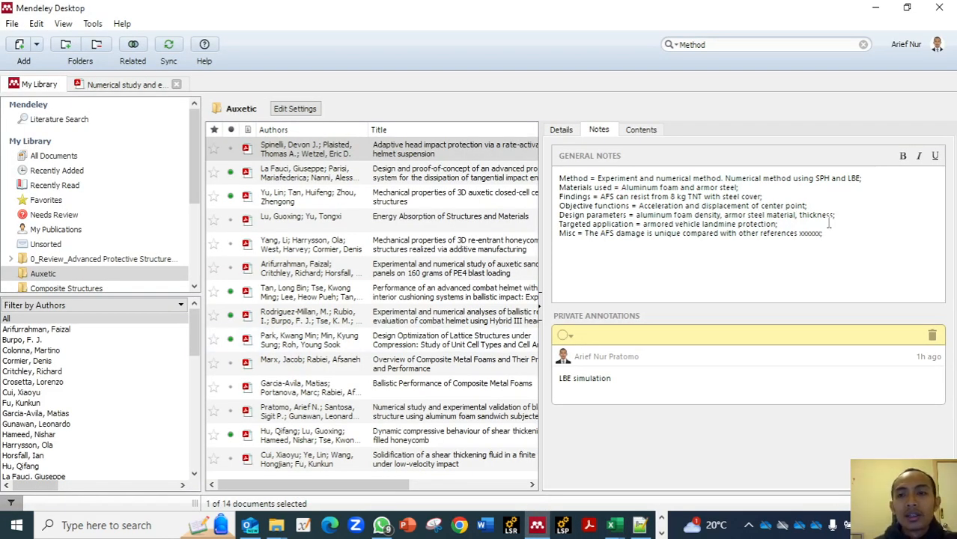
{"action": "key", "text": "BackSpace"}
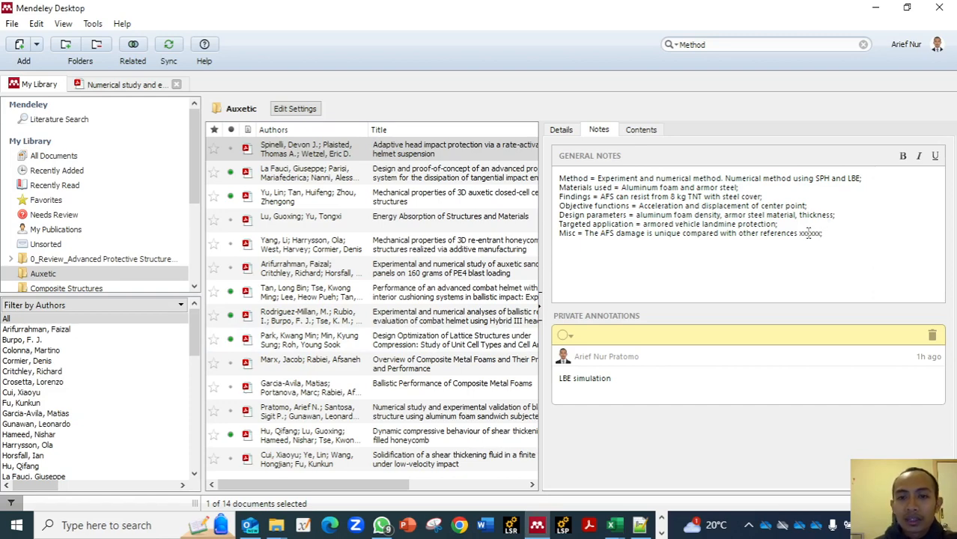
{"action": "left_click", "coordinate": [610, 525]}
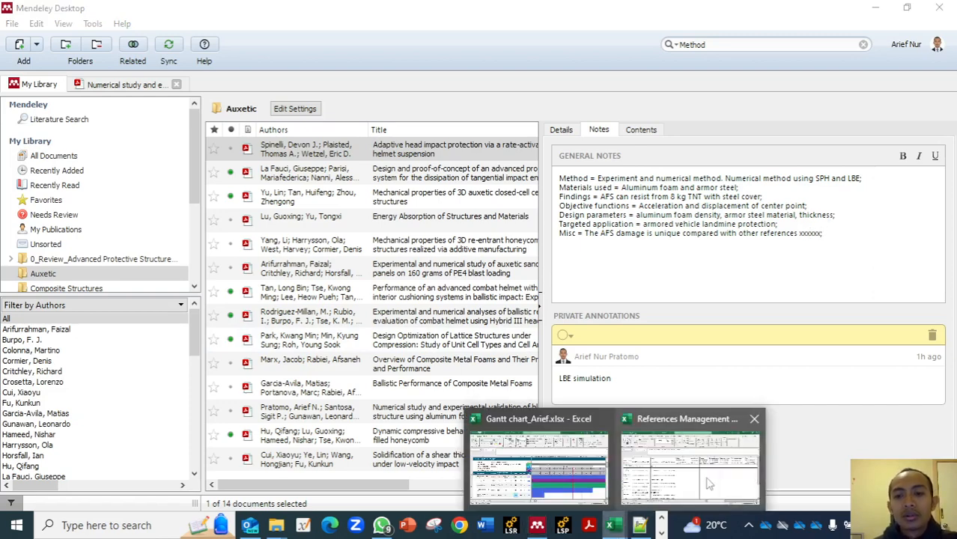
{"action": "left_click", "coordinate": [709, 484]}
{"action": "left_click", "coordinate": [432, 227]}
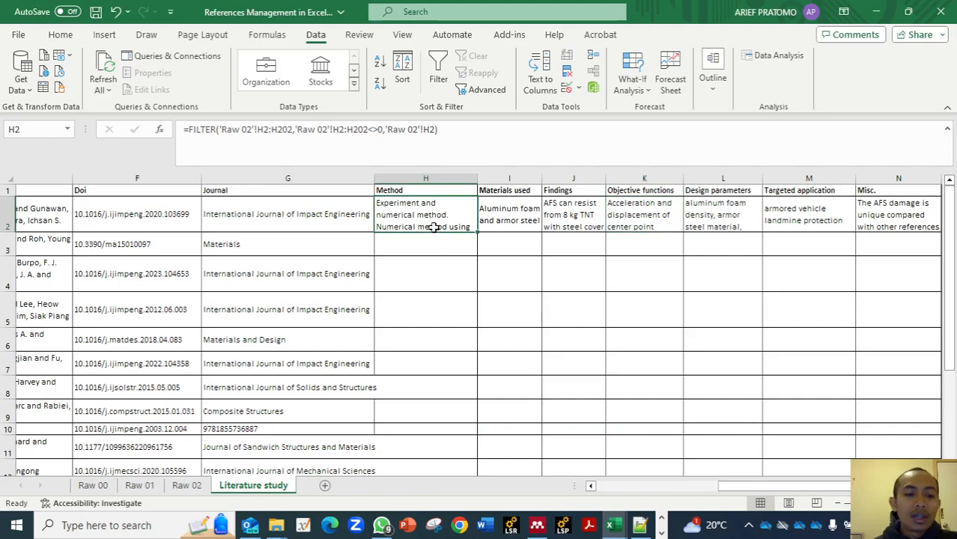
{"action": "key", "text": "ctrl+s"}
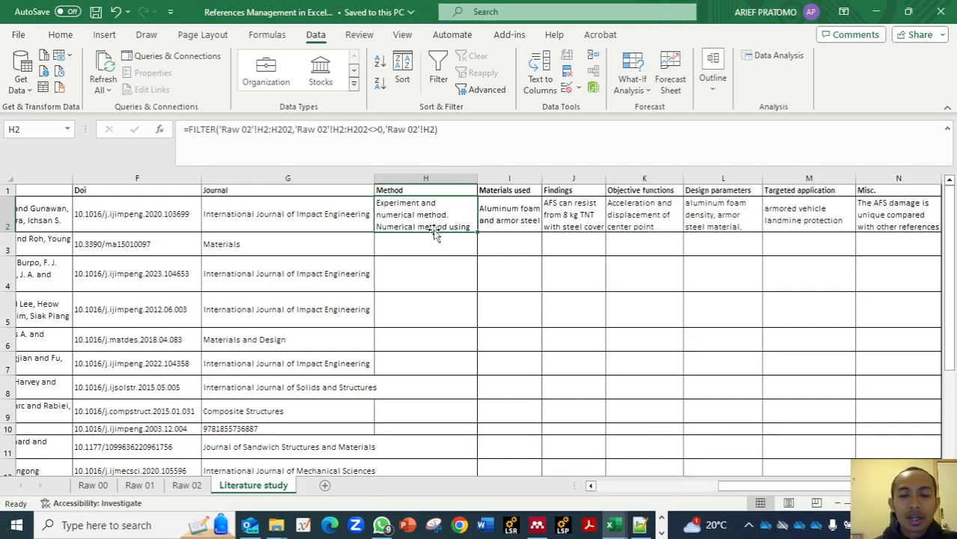